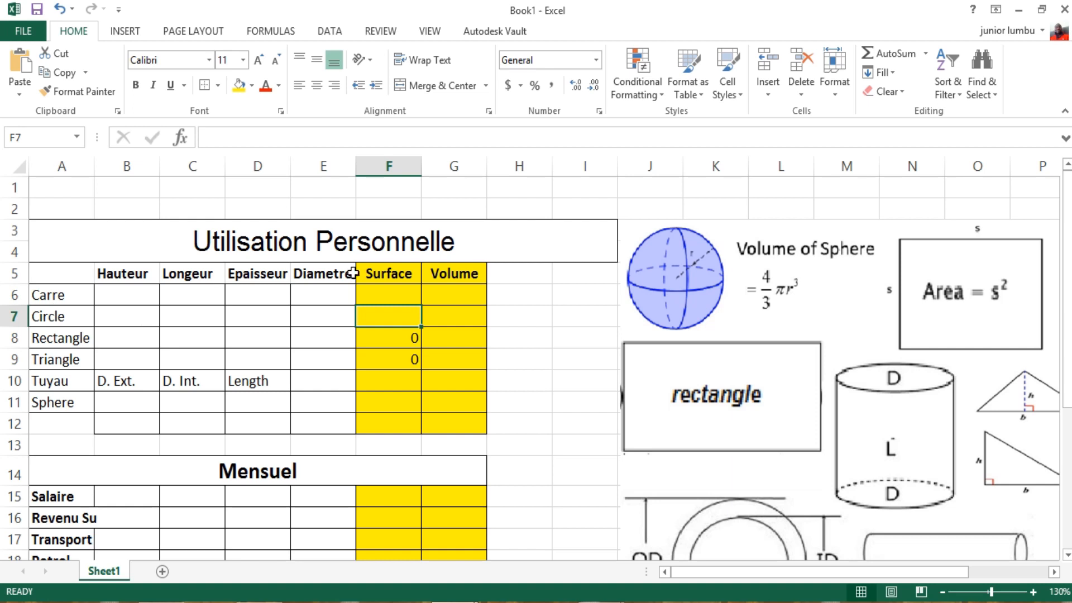
Step: Enter the formula =B6*C6 in F6 to calculate the Carre surface from its height and length
click(392, 294)
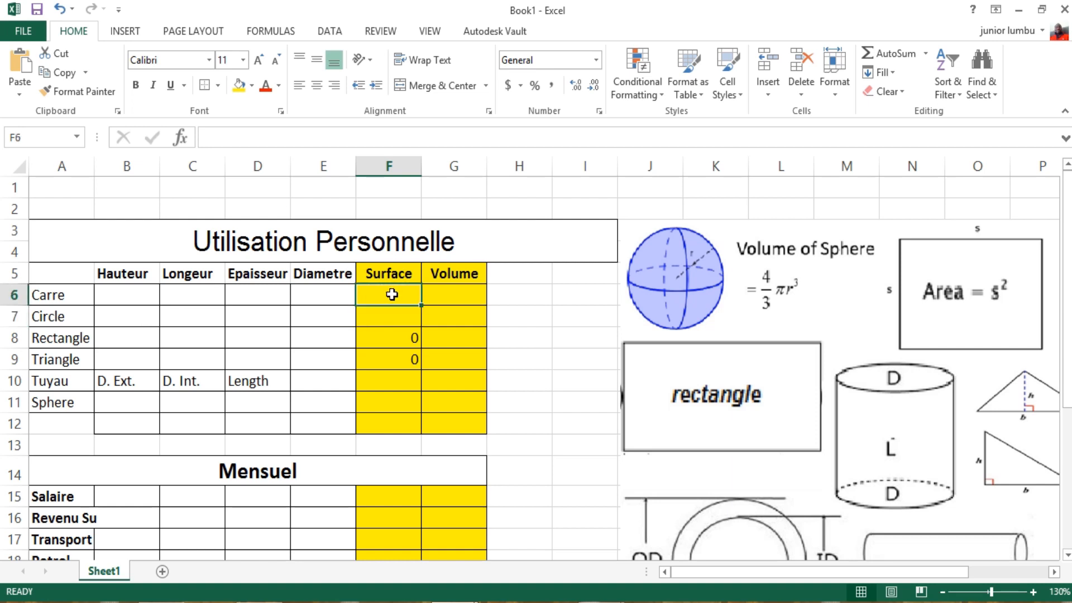
text(=)
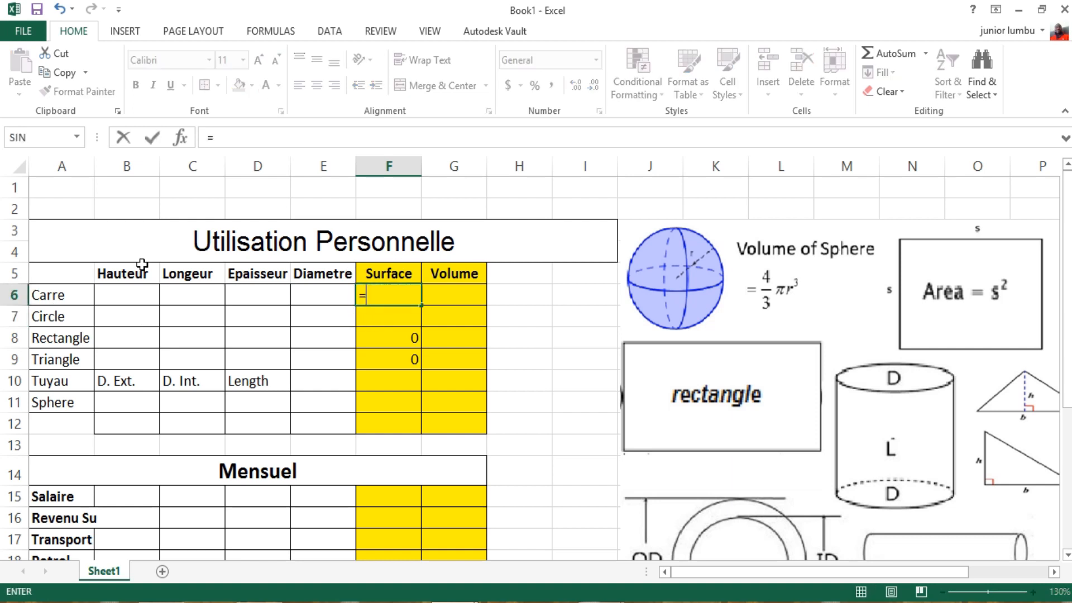
click(124, 295)
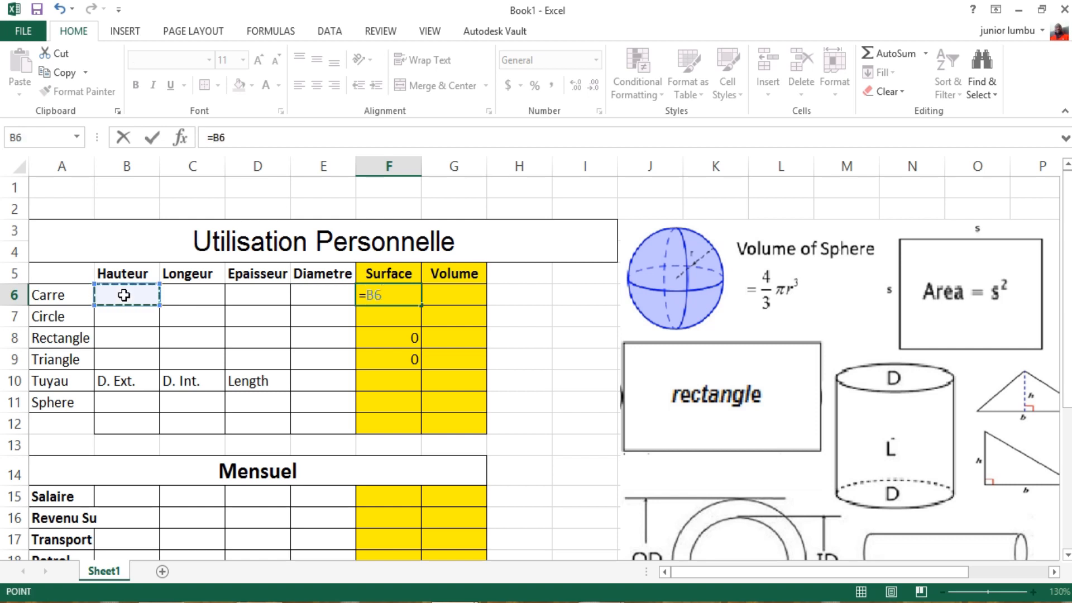
text(*)
click(181, 300)
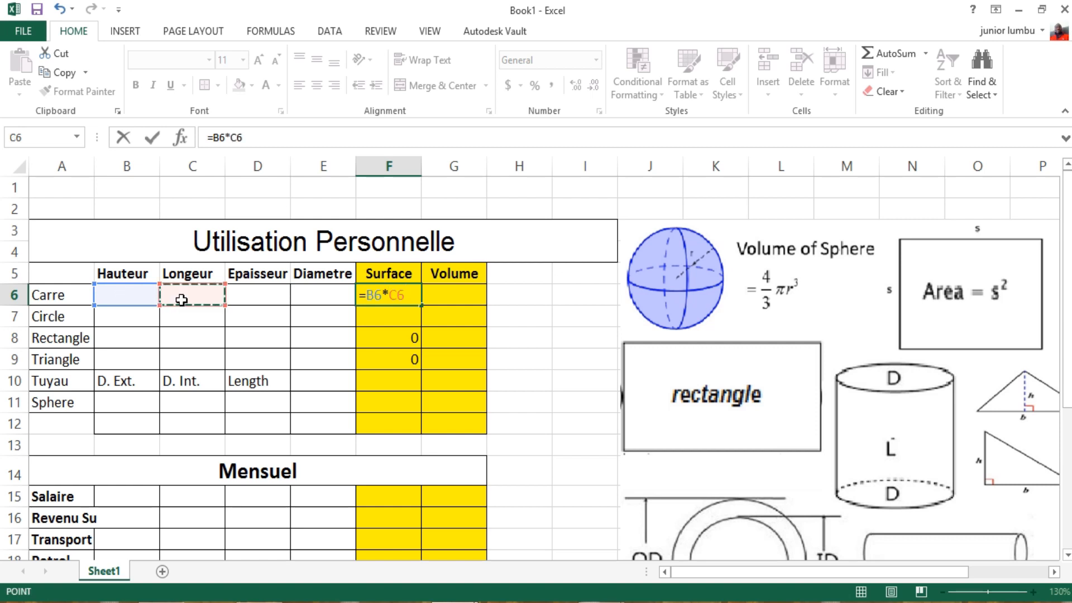
key(Return)
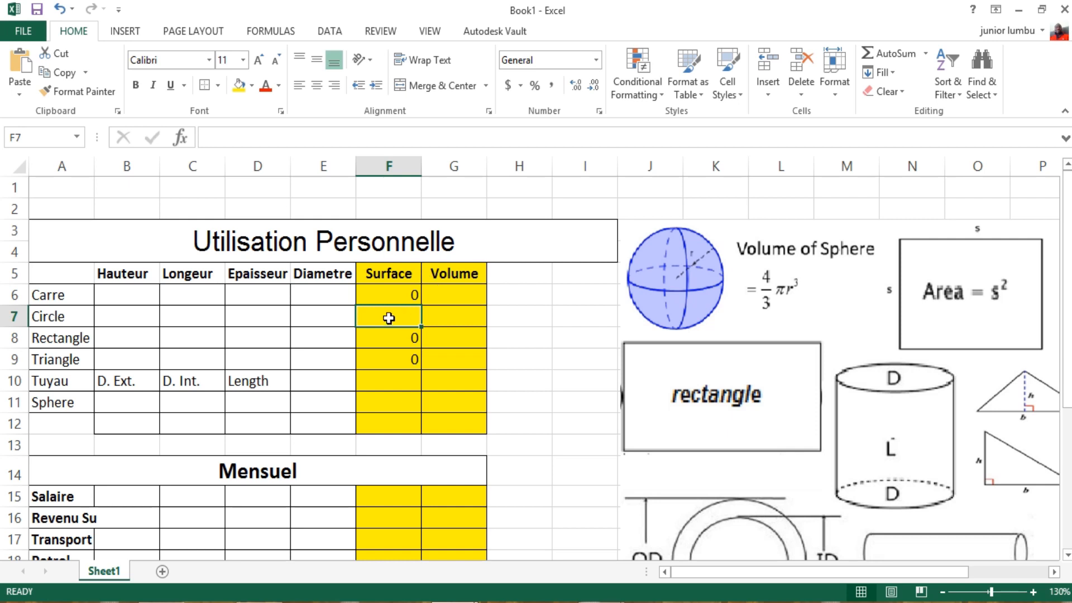
Step: Enter the formula =F6*D6 in G6 to calculate the Carre volume from its surface and thickness
click(450, 296)
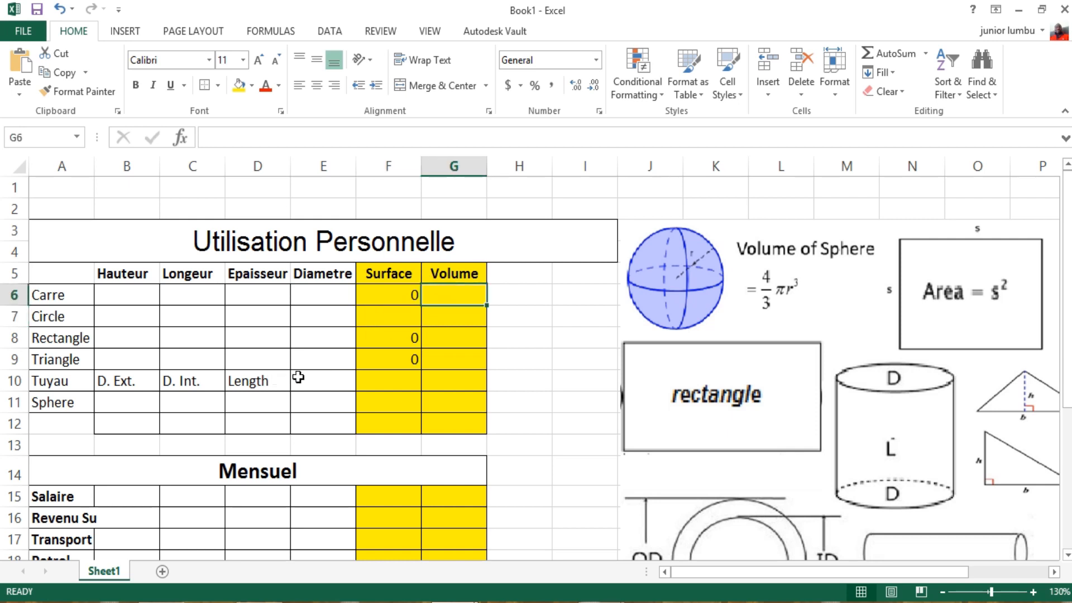
text(=)
click(396, 290)
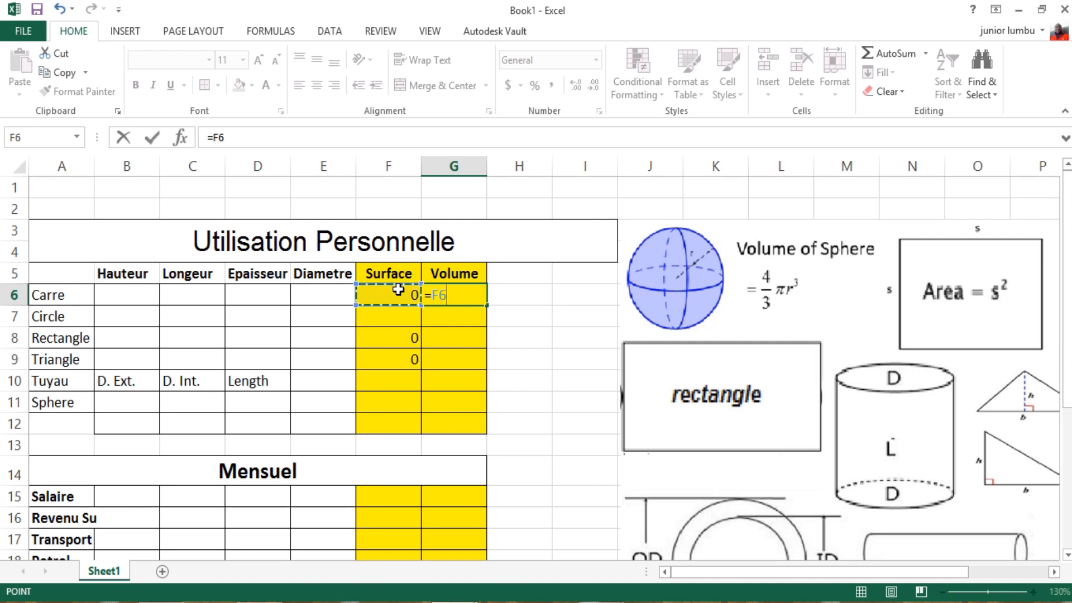
text(*)
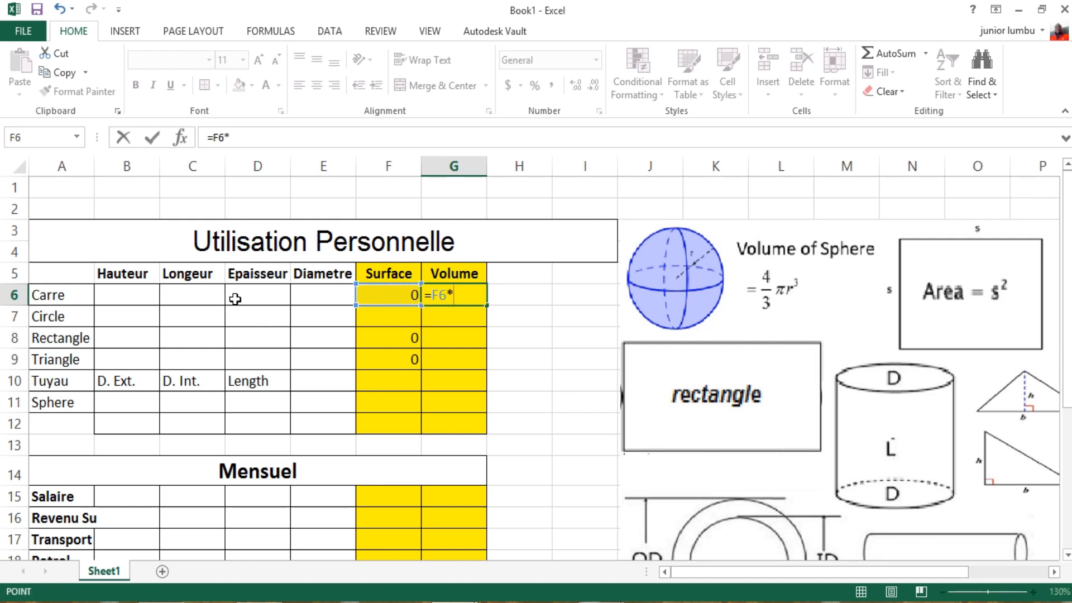
click(233, 296)
key(Return)
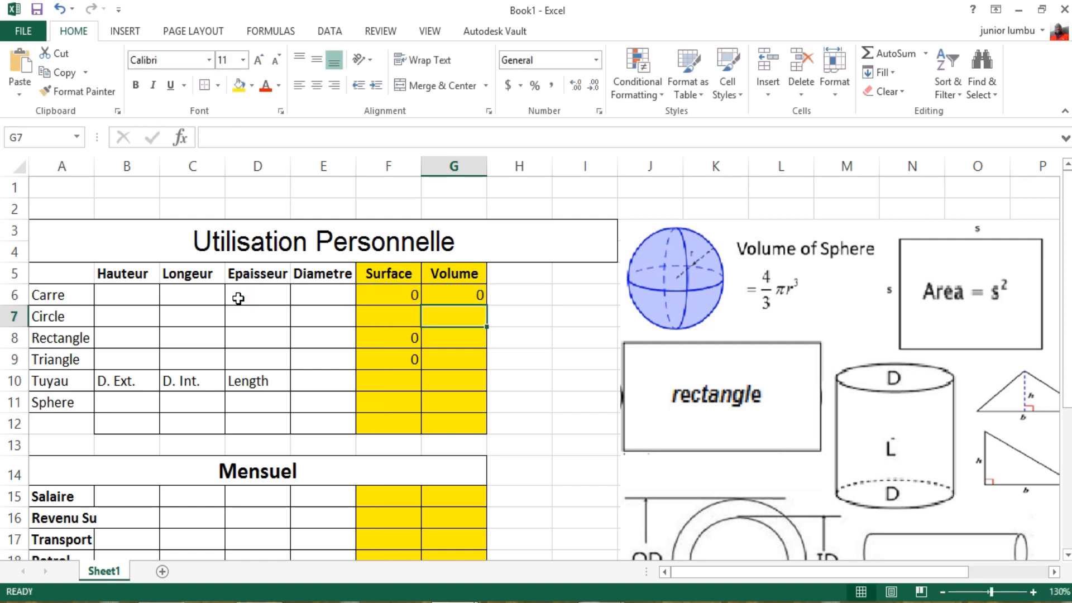
Step: Enter the formula =(E7^2)*3.14159/4 in F7 to calculate the Circle surface from its diameter
click(409, 319)
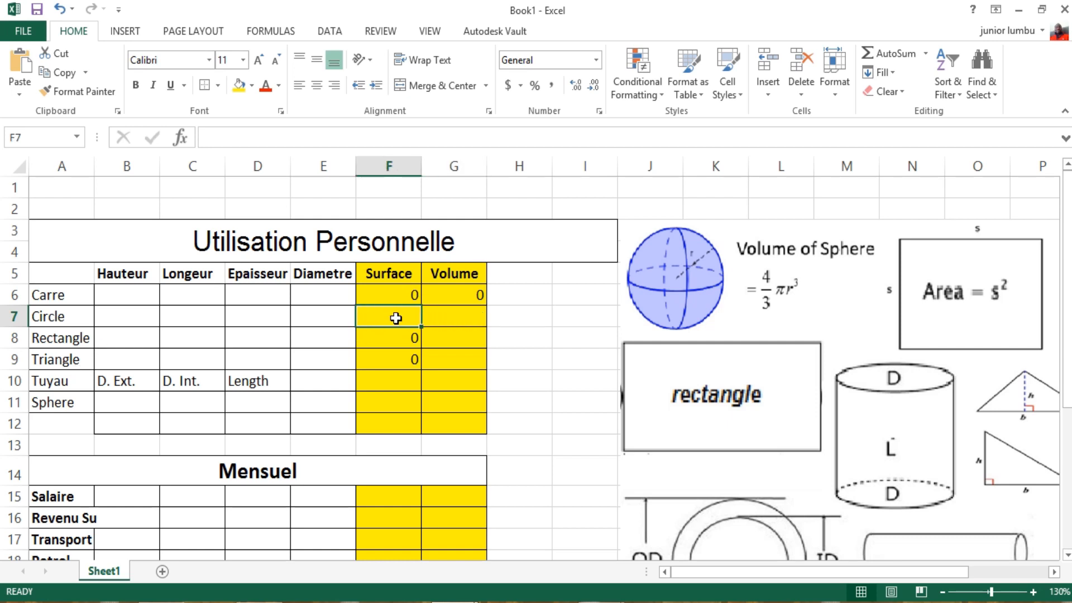
text(=()
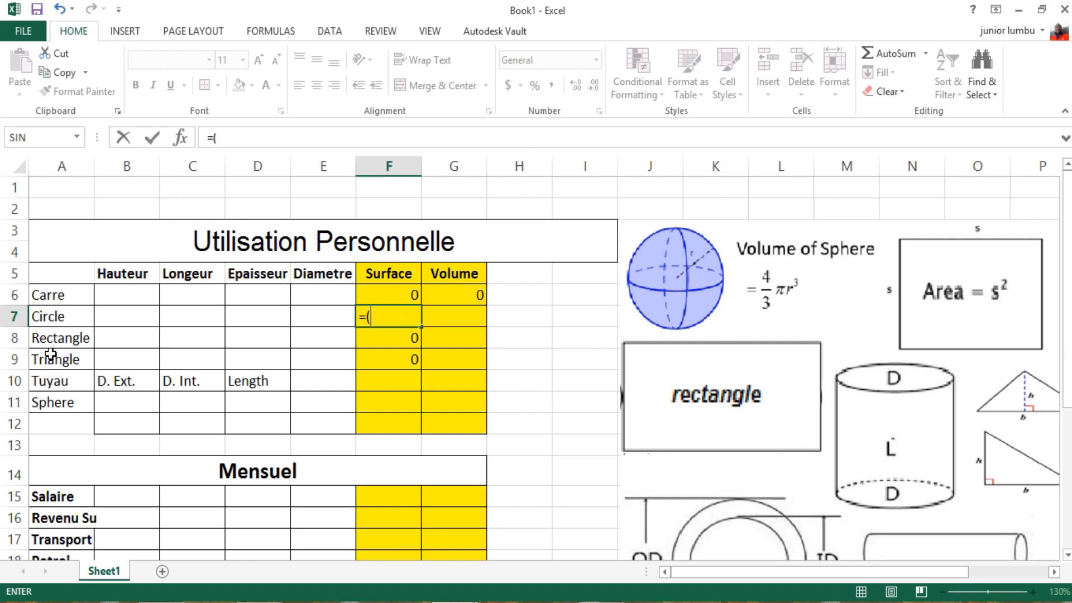
click(301, 318)
text())
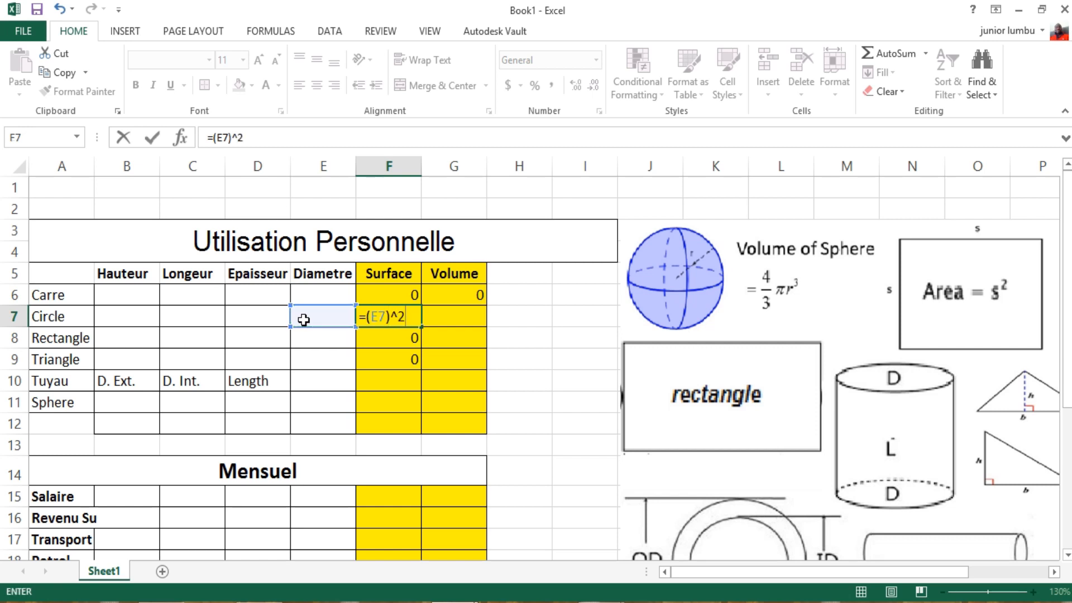
text(^2)
click(392, 318)
key(BackSpace)
text()*3.14)
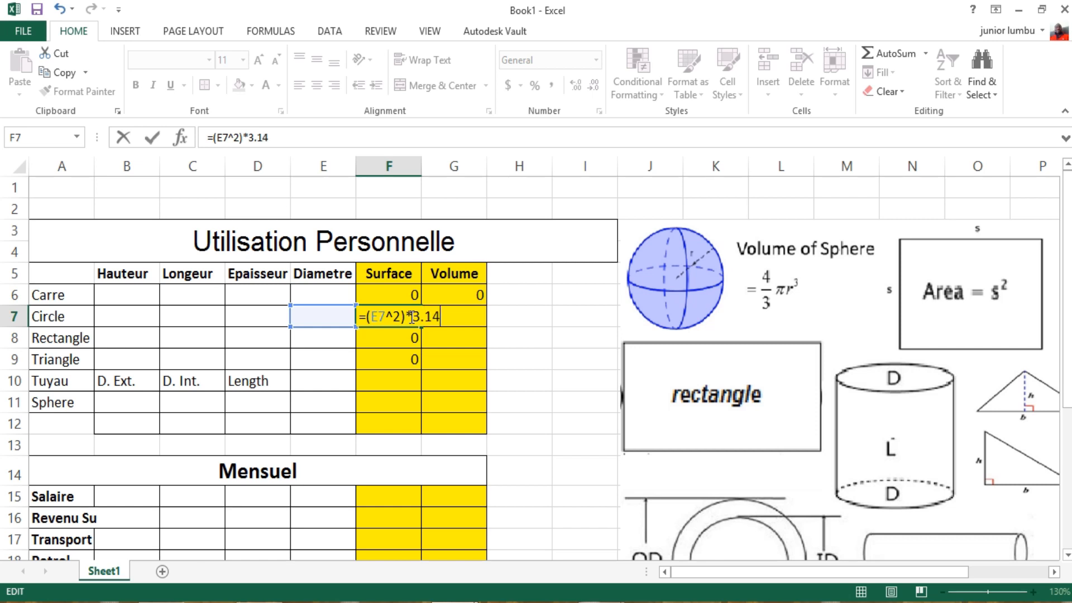
text(159/4)
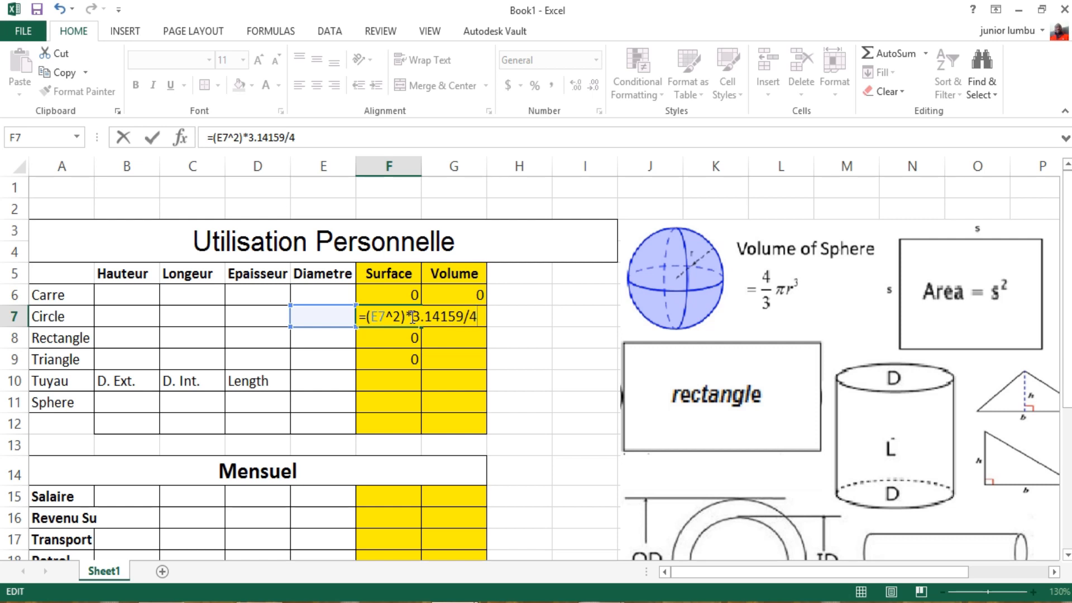
key(Return)
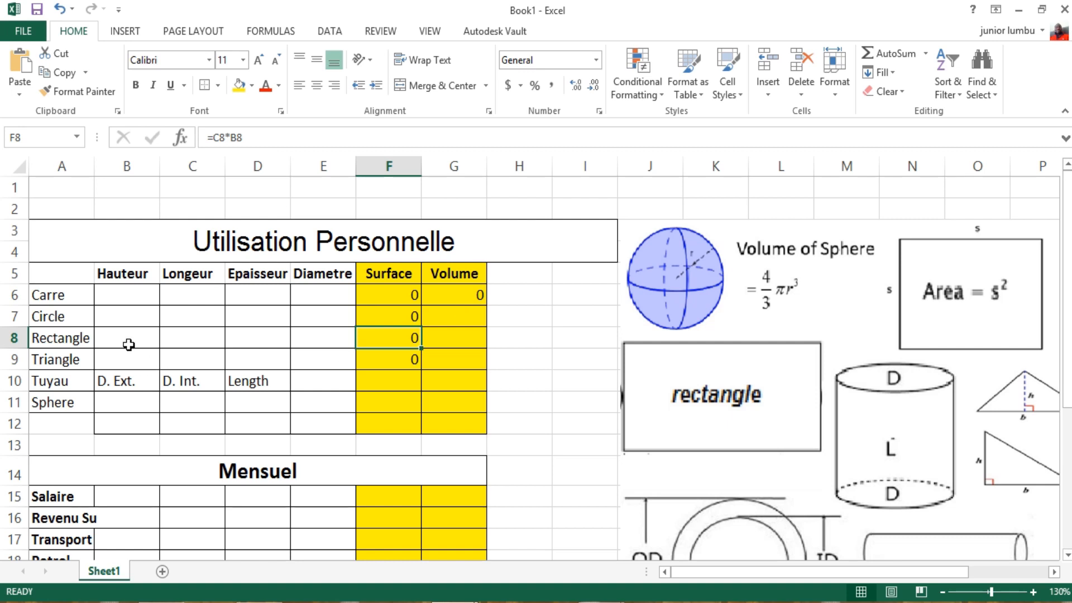
Step: Enter the formula =B8*C8 in F8 to calculate the Rectangle surface from its height and length
text(=)
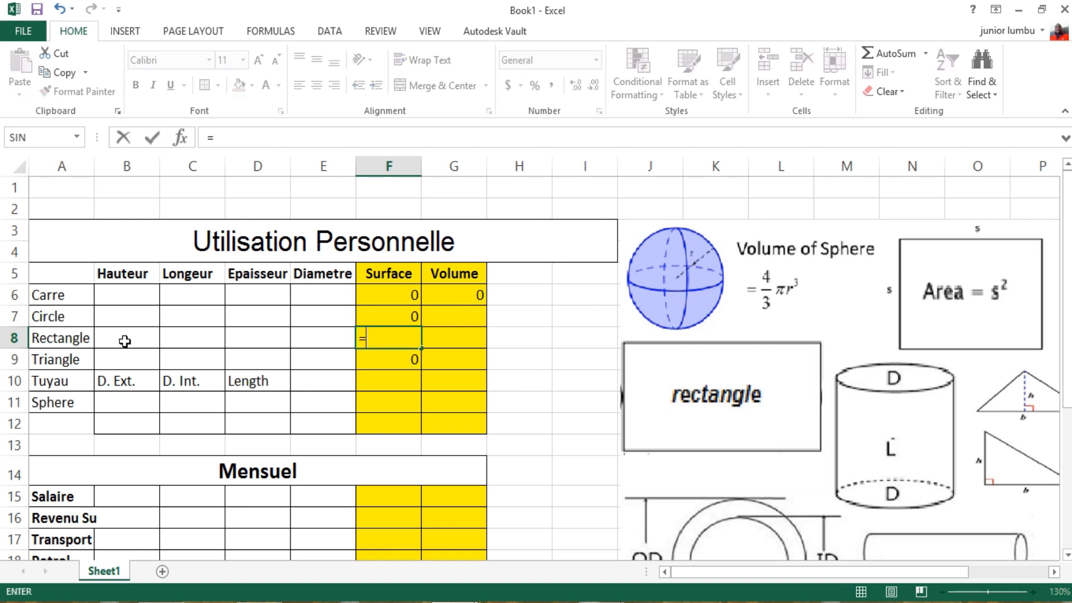
click(124, 341)
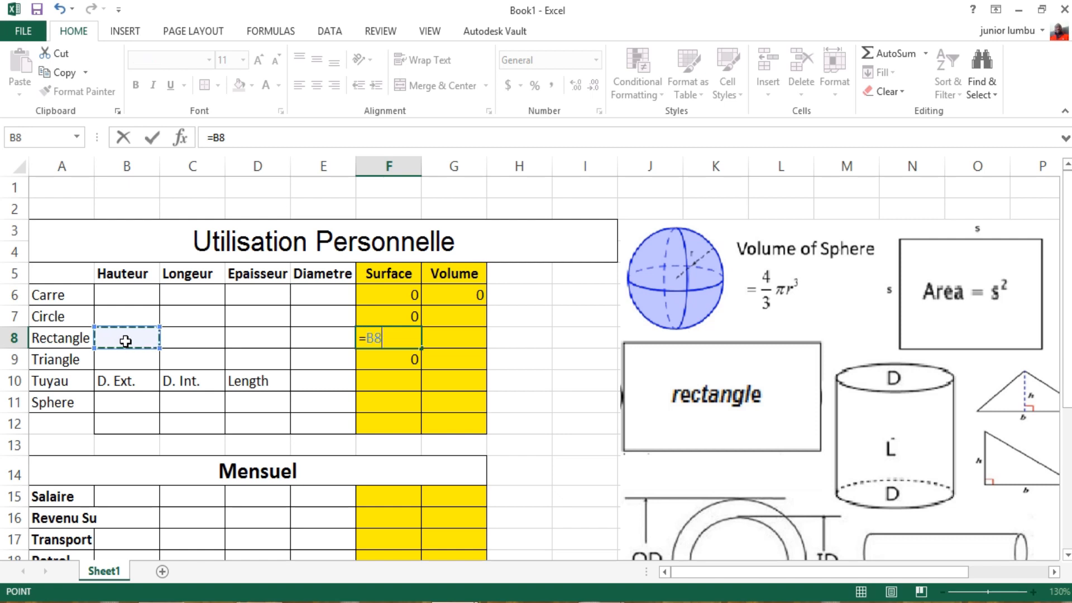
text(*)
click(203, 332)
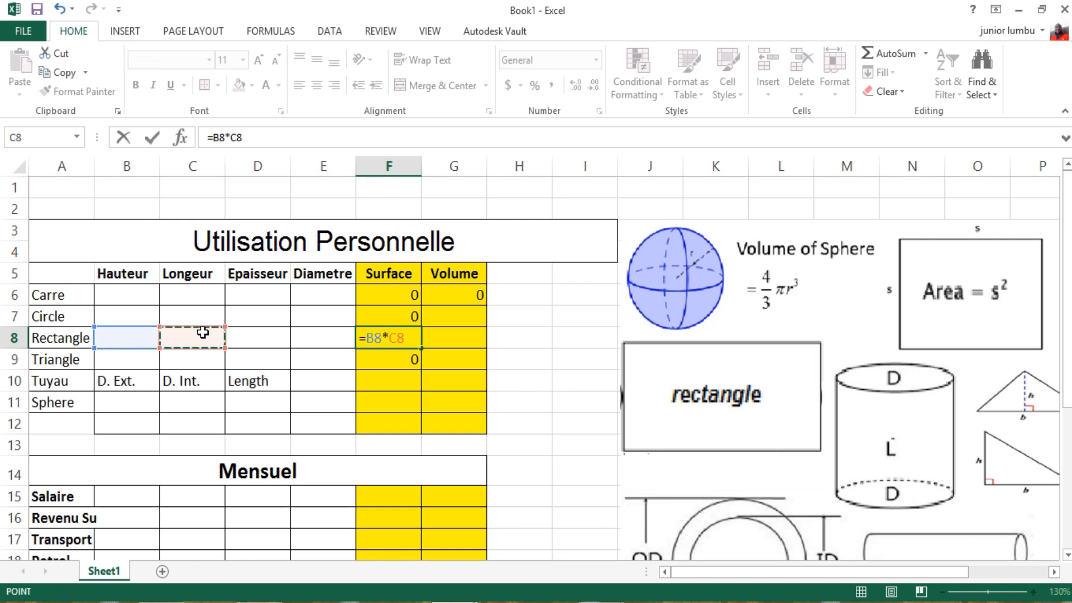
key(Return)
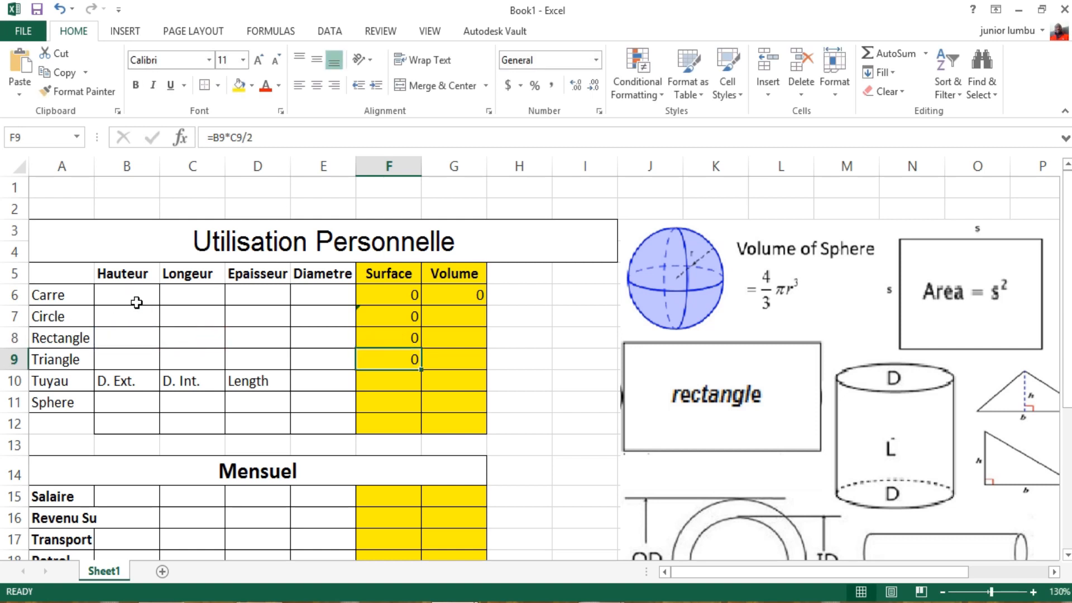
Step: Make the Carre length in C6 equal its height with the formula =B6
click(192, 300)
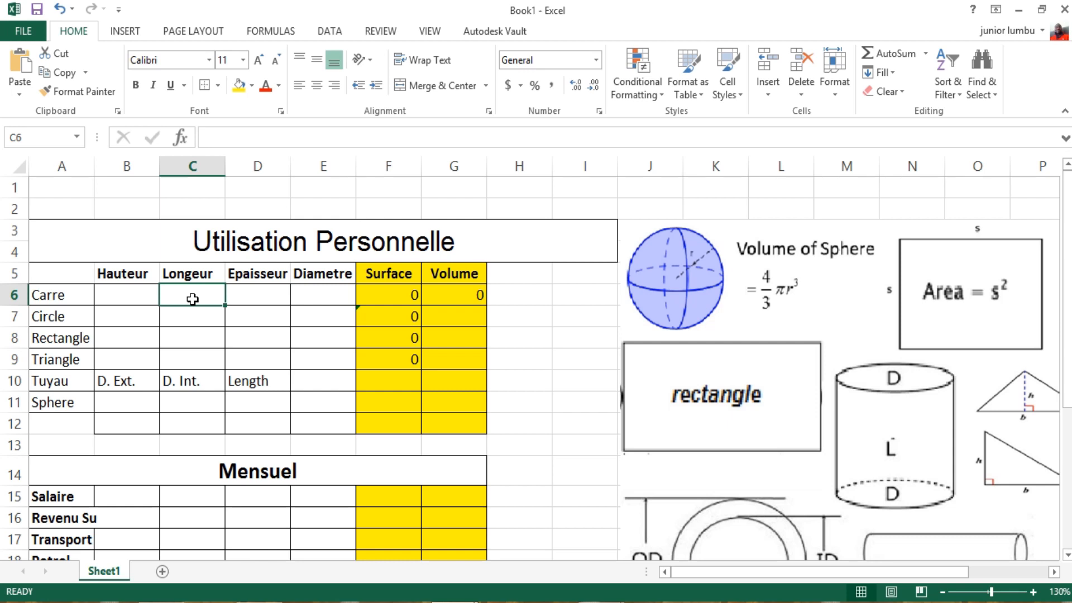
text(=)
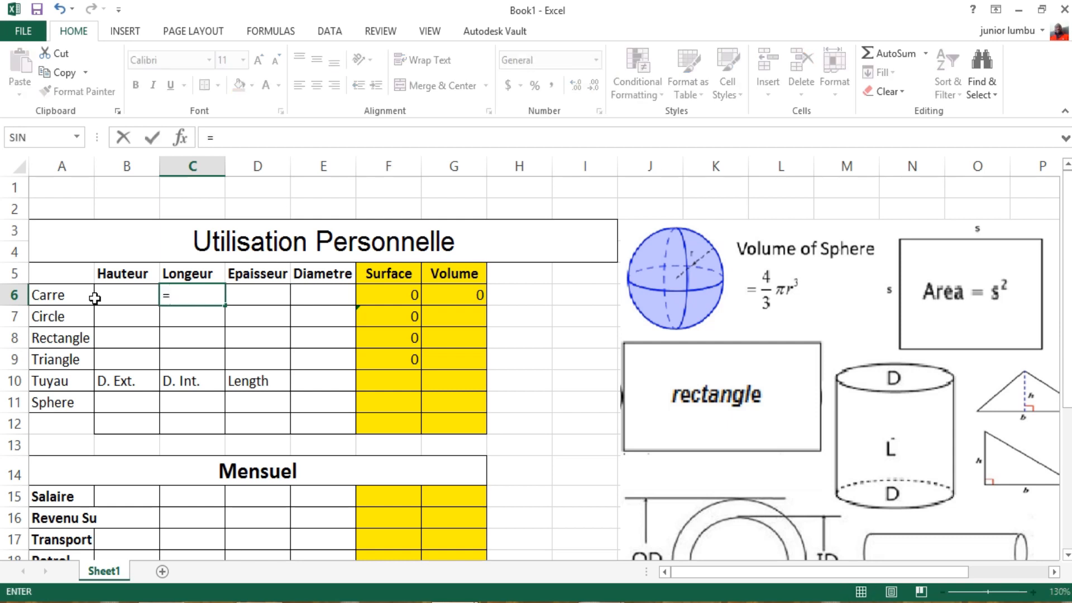
click(111, 297)
key(Return)
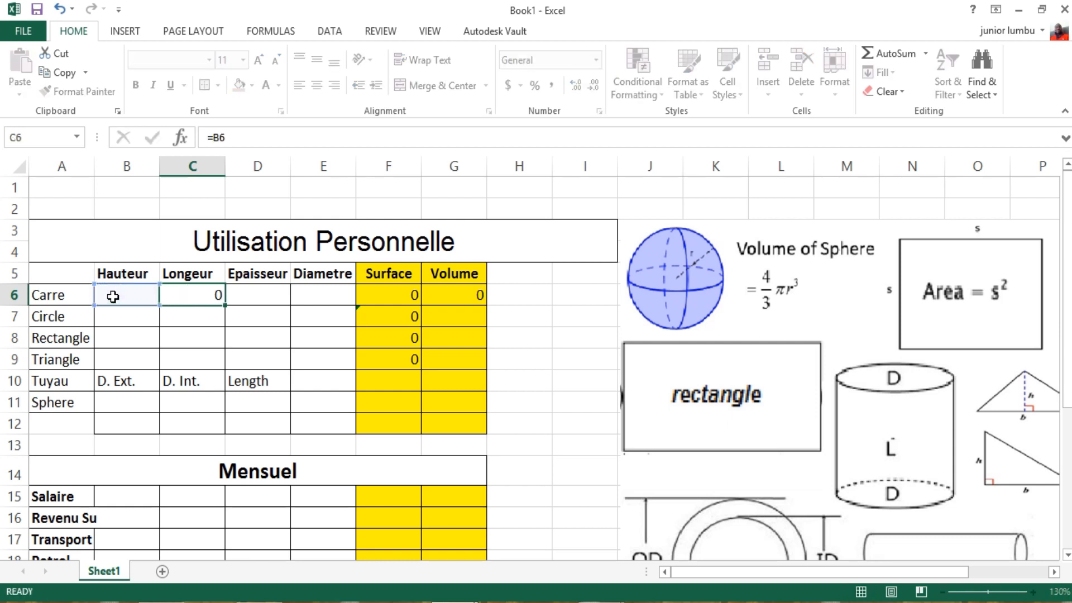
Step: Fill in the Carre test dimensions with a Hauteur of 10 and an Epaisseur of 12
click(140, 295)
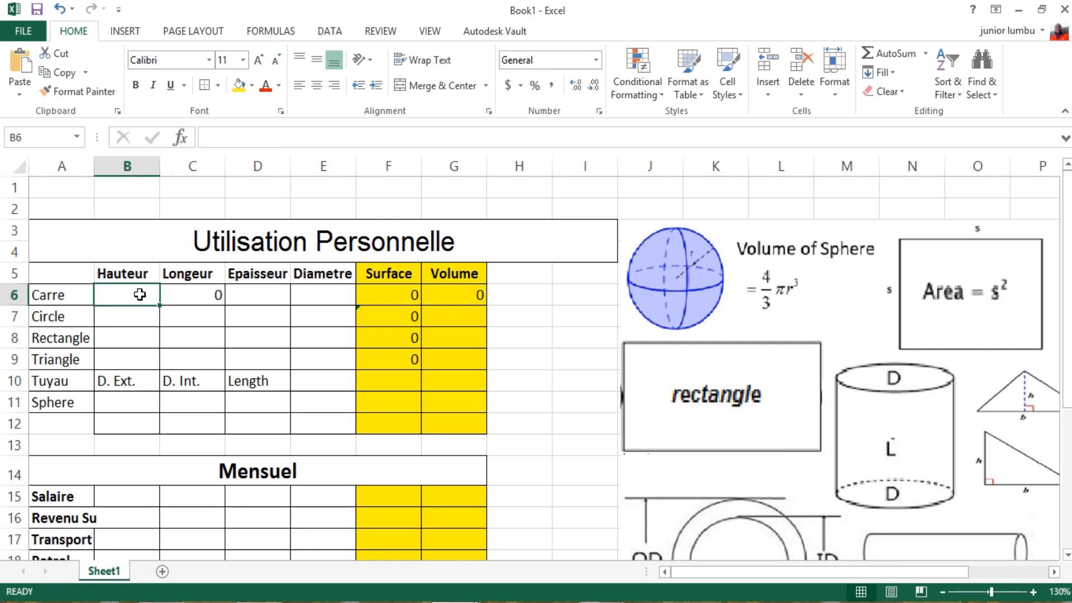
text(10)
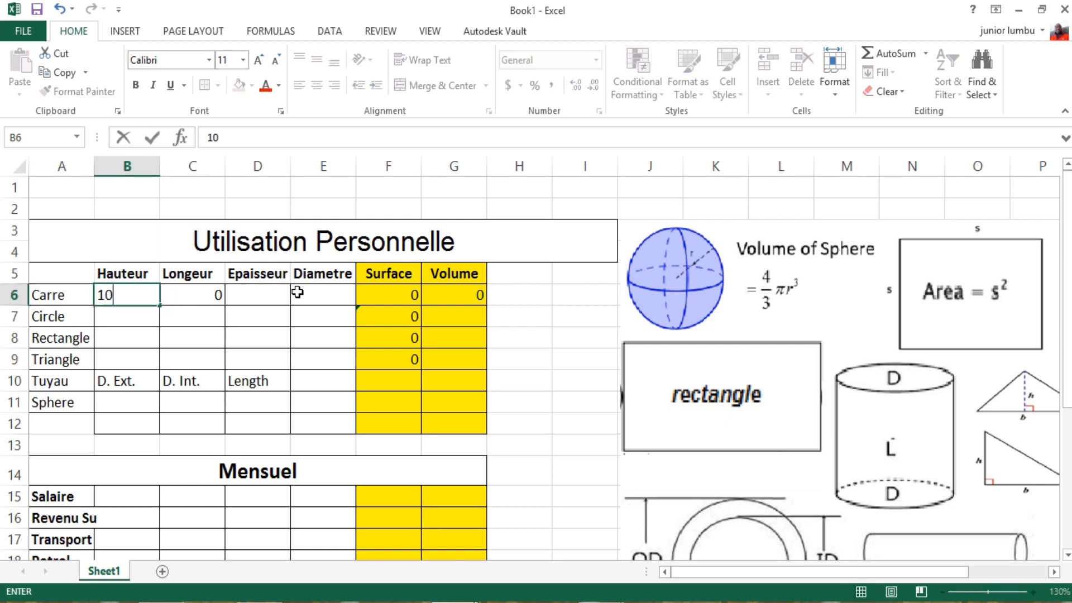
key(Return)
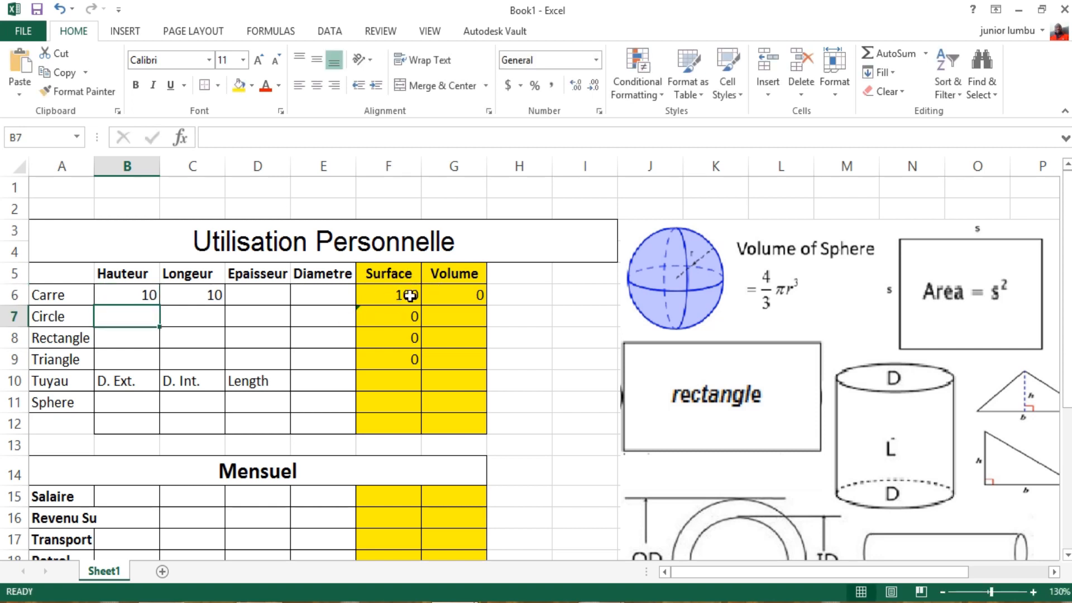
click(264, 299)
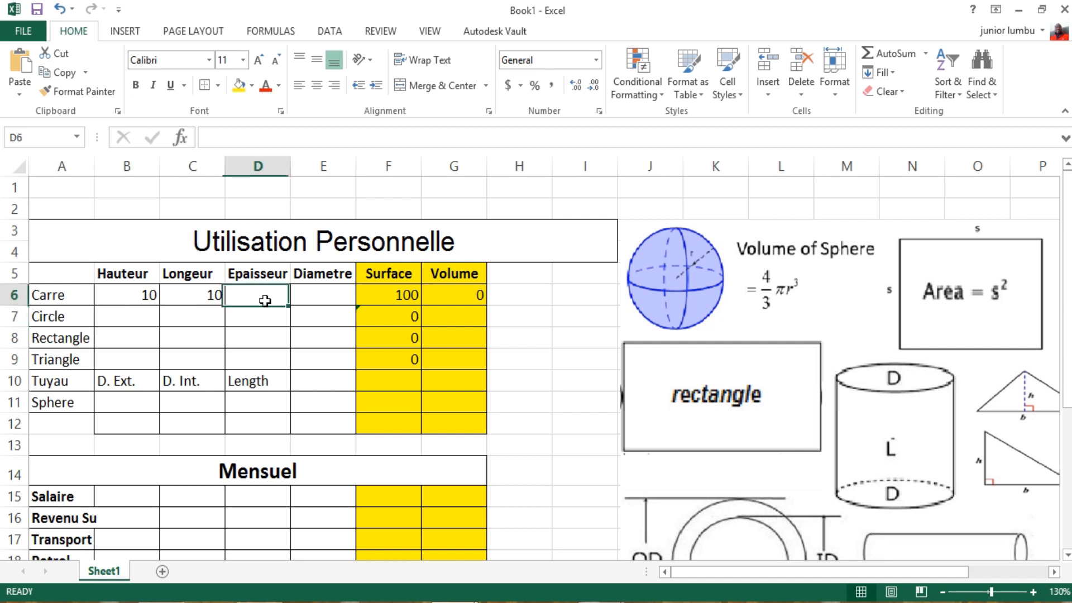
text(12)
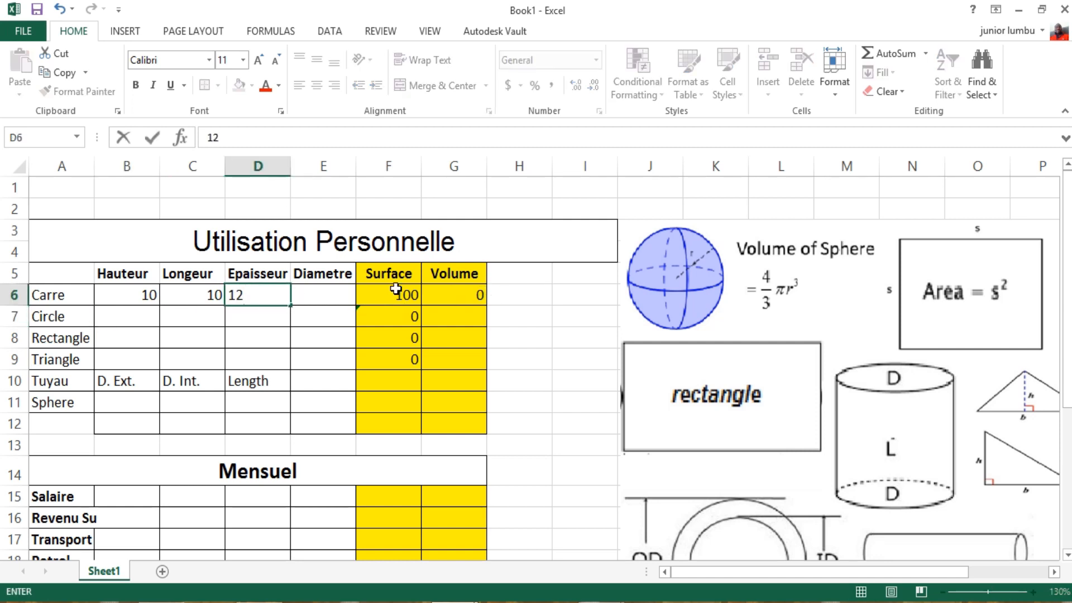
key(Return)
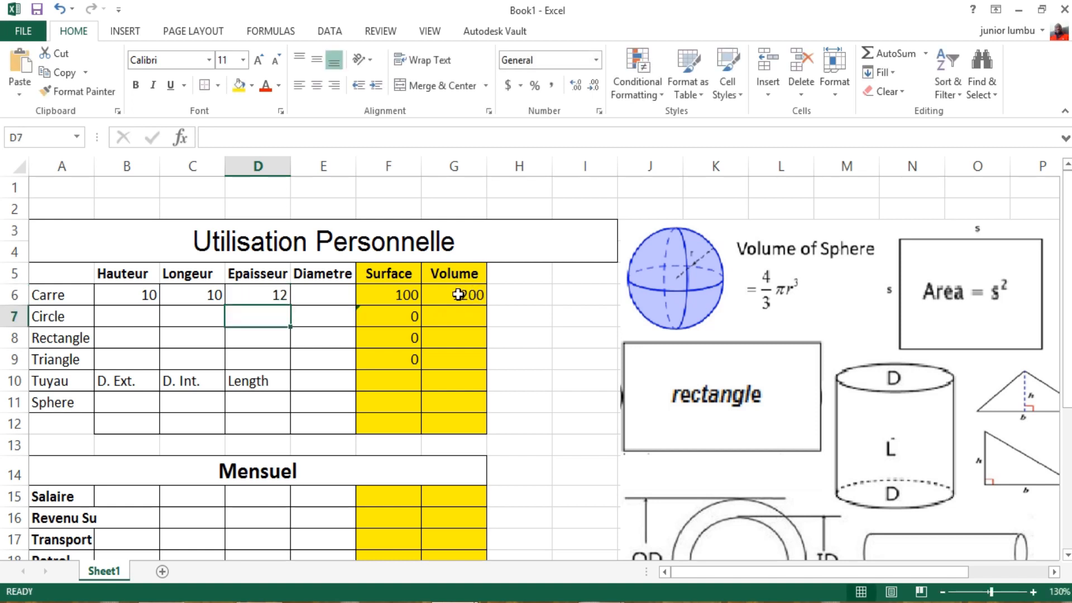
Step: Set the Circle's Diametre in E7 to 15
click(330, 316)
text(1)
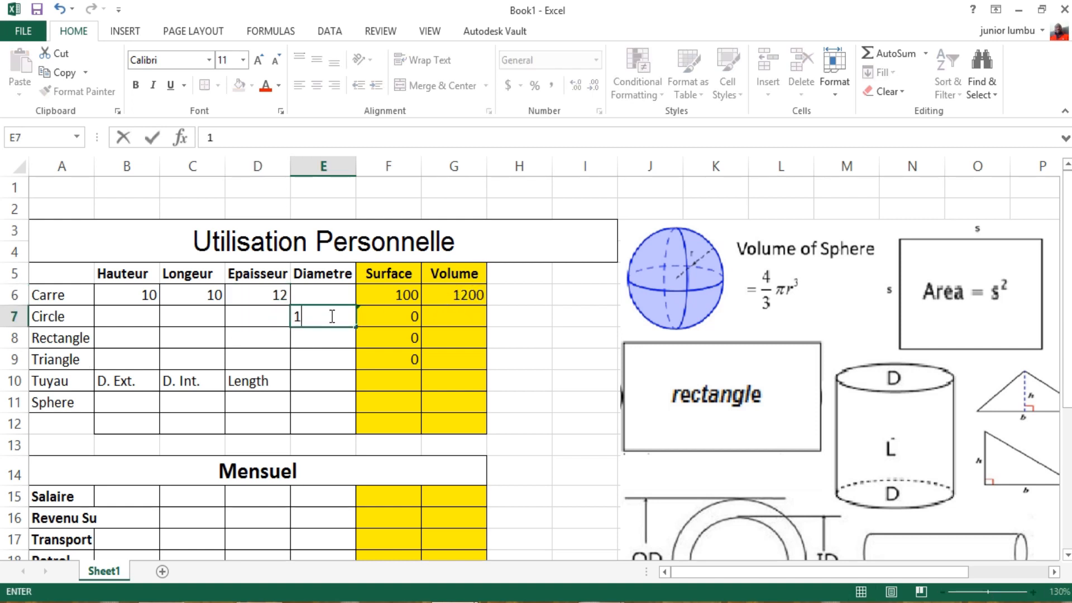
text(5)
key(Return)
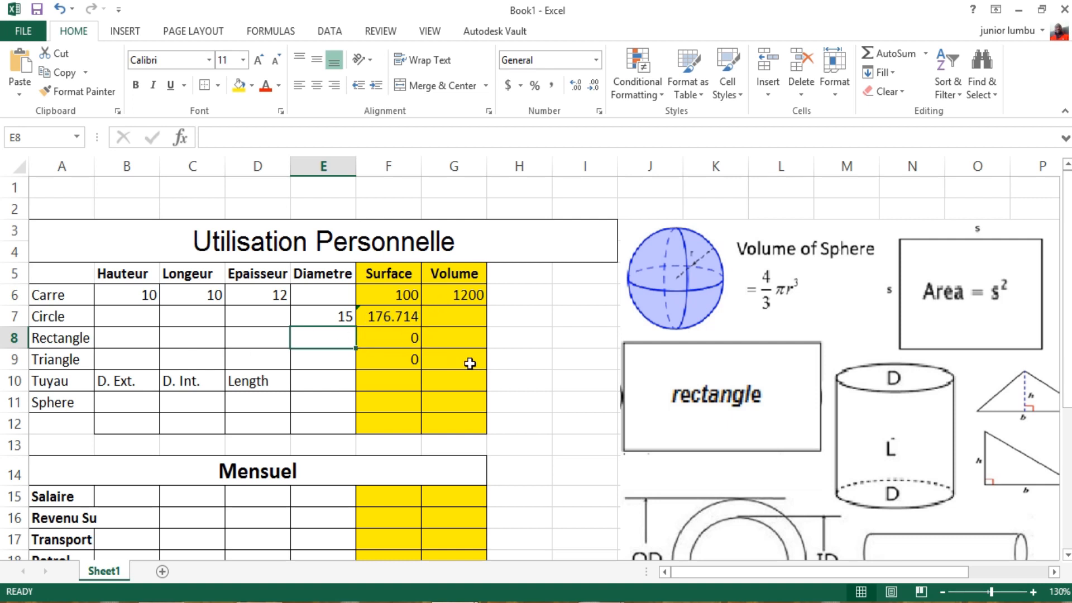
Step: Fill in the Triangle test dimensions with a Hauteur of 12 and a Longeur of 10
click(130, 360)
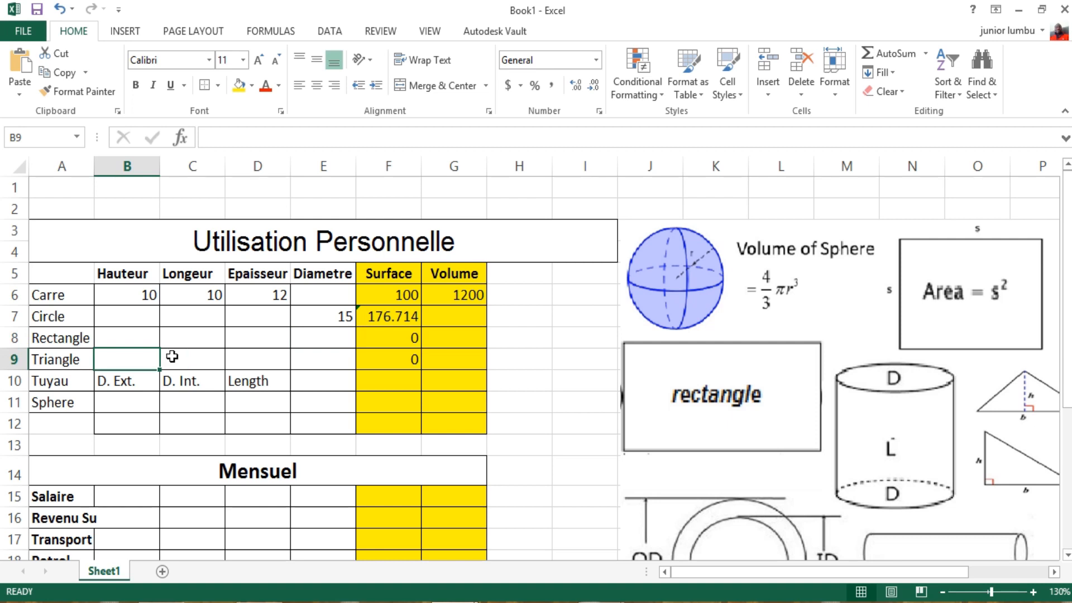
text(12)
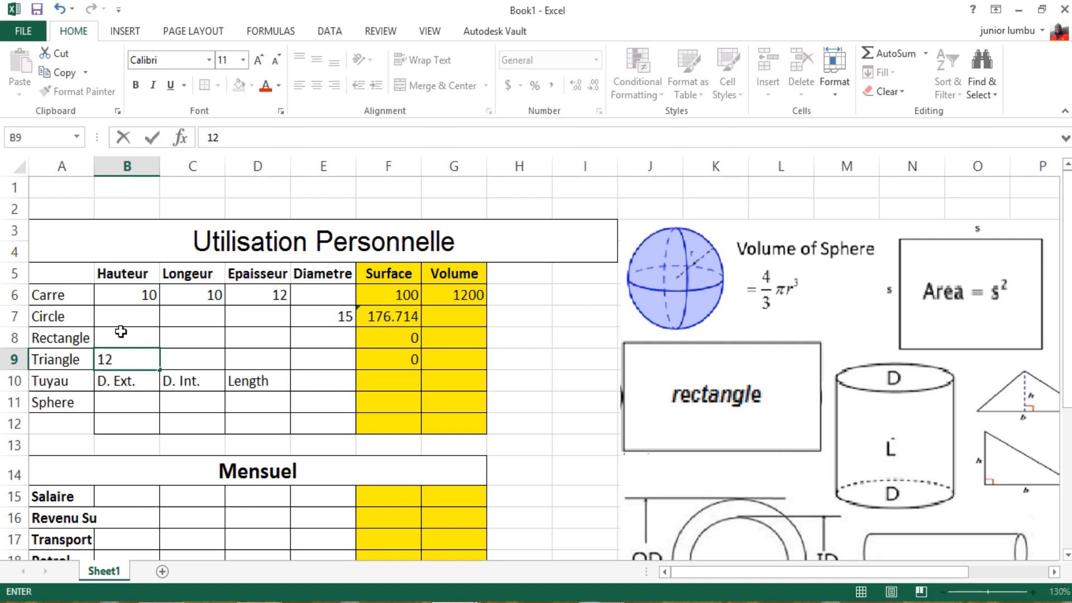
key(ctrl+Return)
click(186, 356)
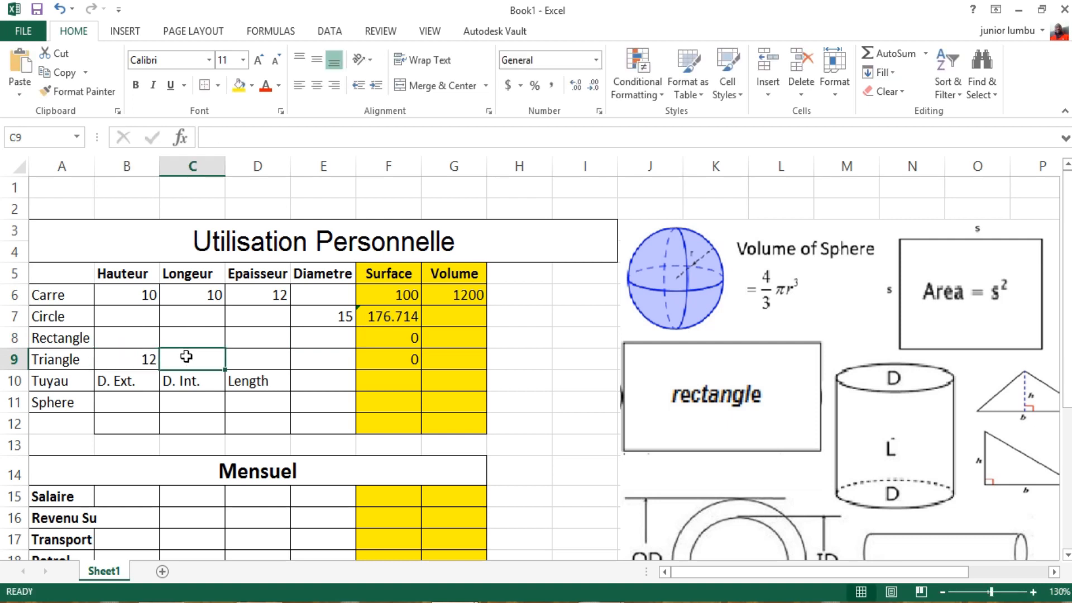
text(1)
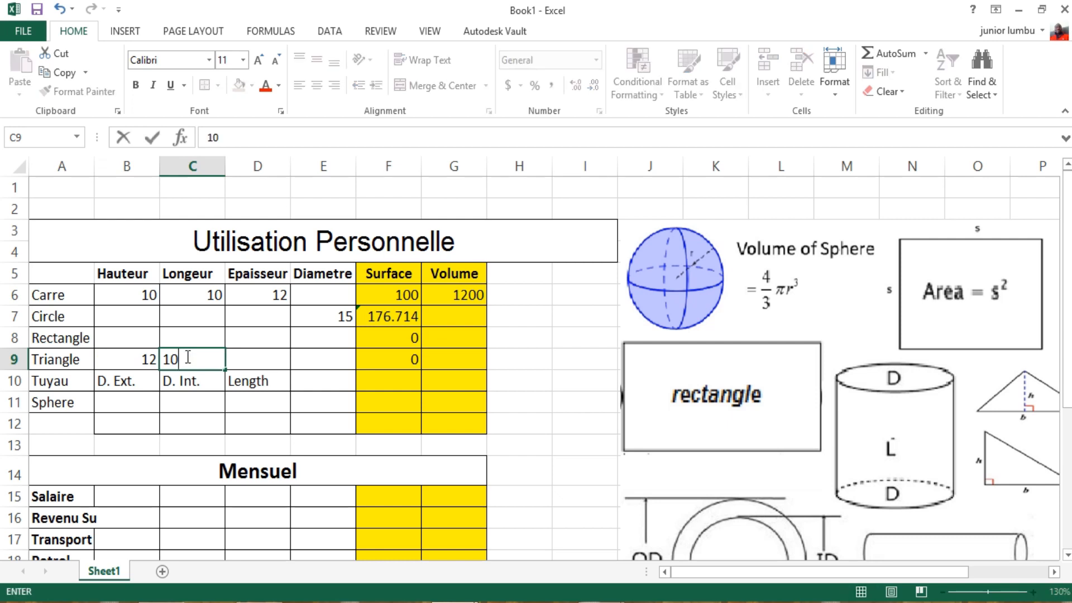
text(0)
key(Return)
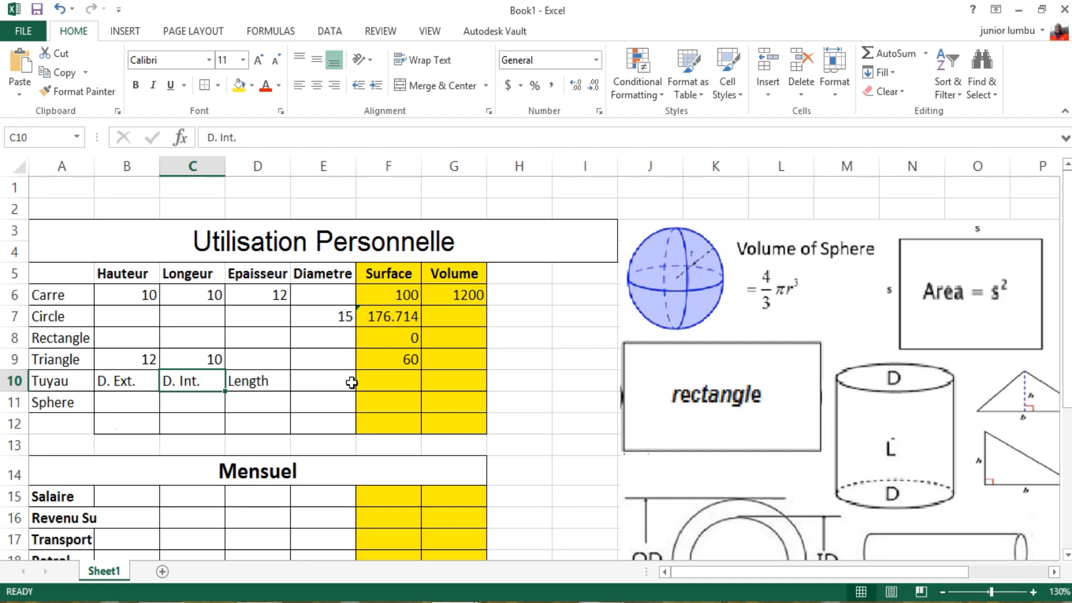
Step: Calculate the Tuyau's surface in F10 with the formula =(3.14159/4)*((B11^2)-(C11^2))
scroll(729, 440, down, 2)
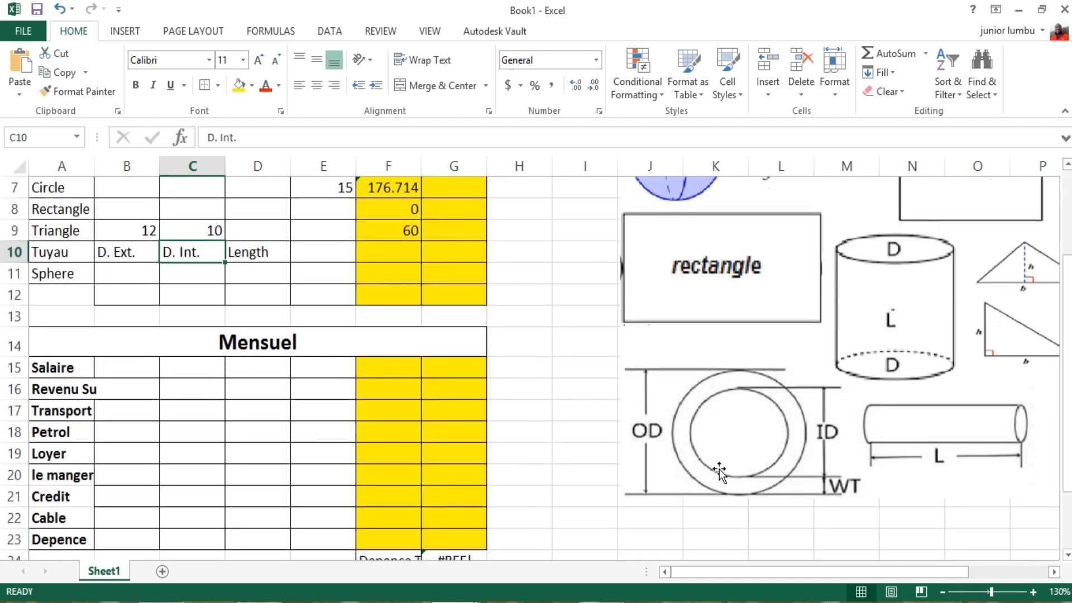
scroll(713, 479, up, 1)
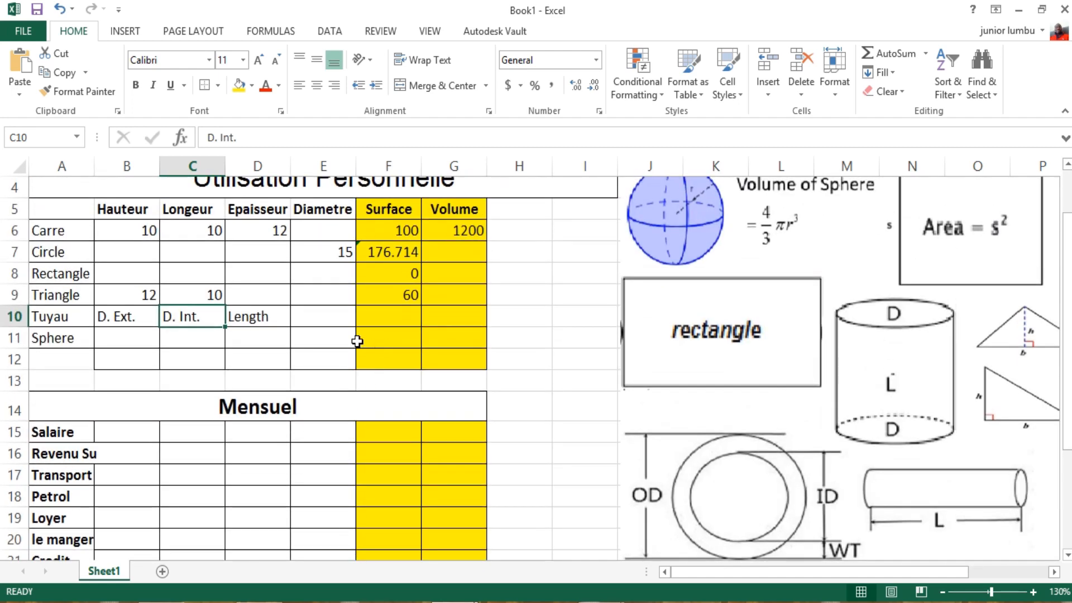
scroll(332, 361, up, 1)
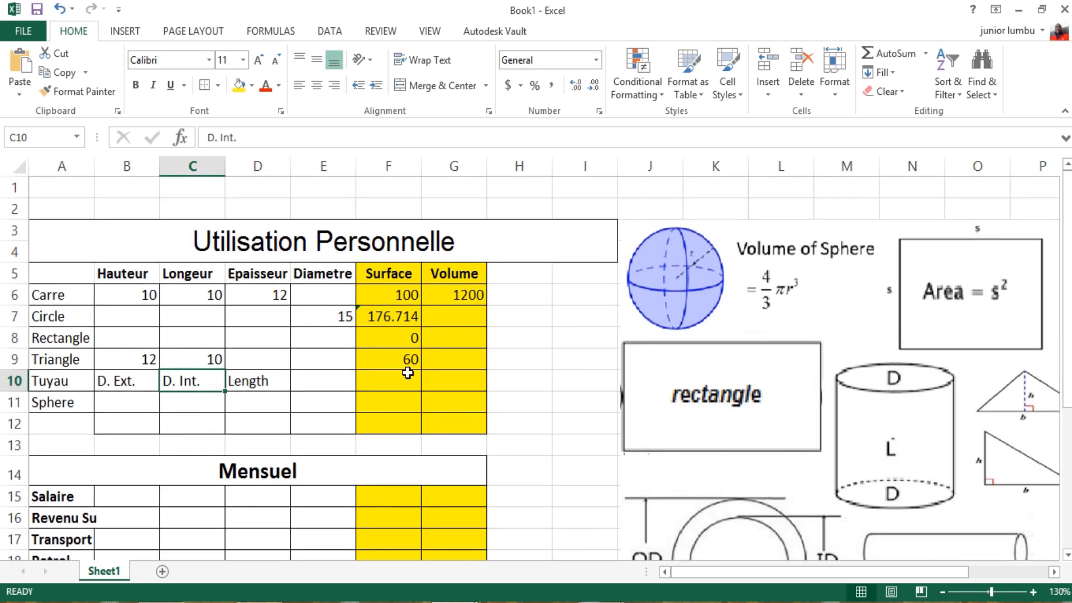
click(408, 377)
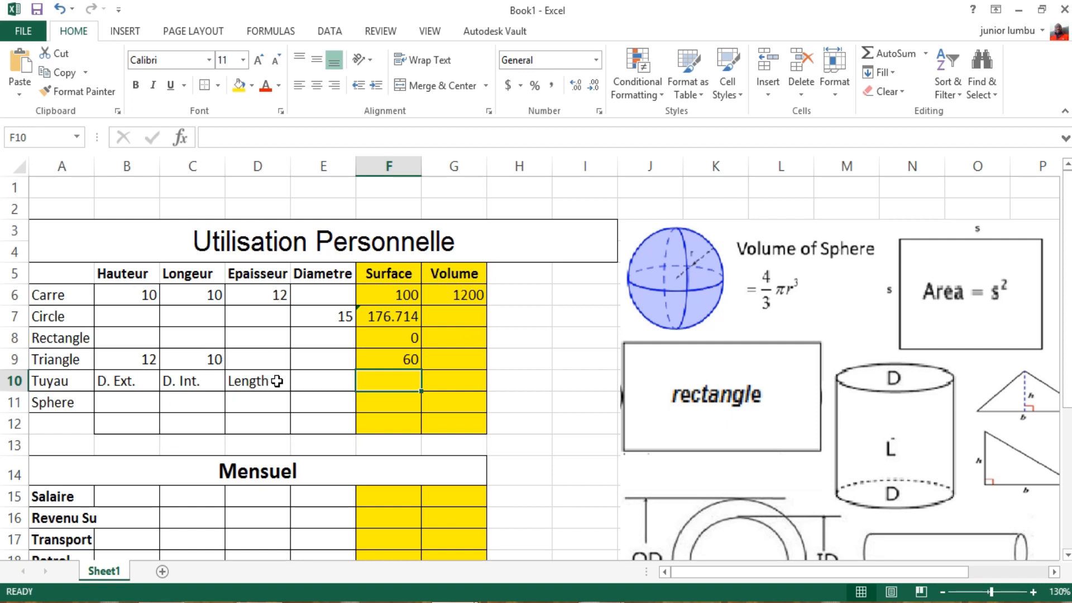
text(=)
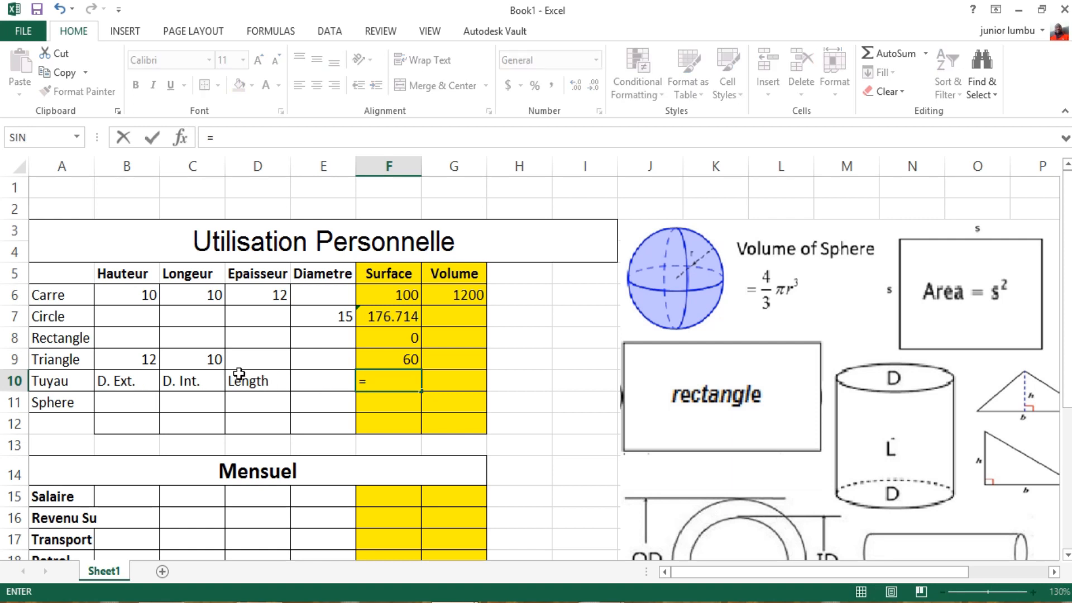
text((3.14159/4)*()
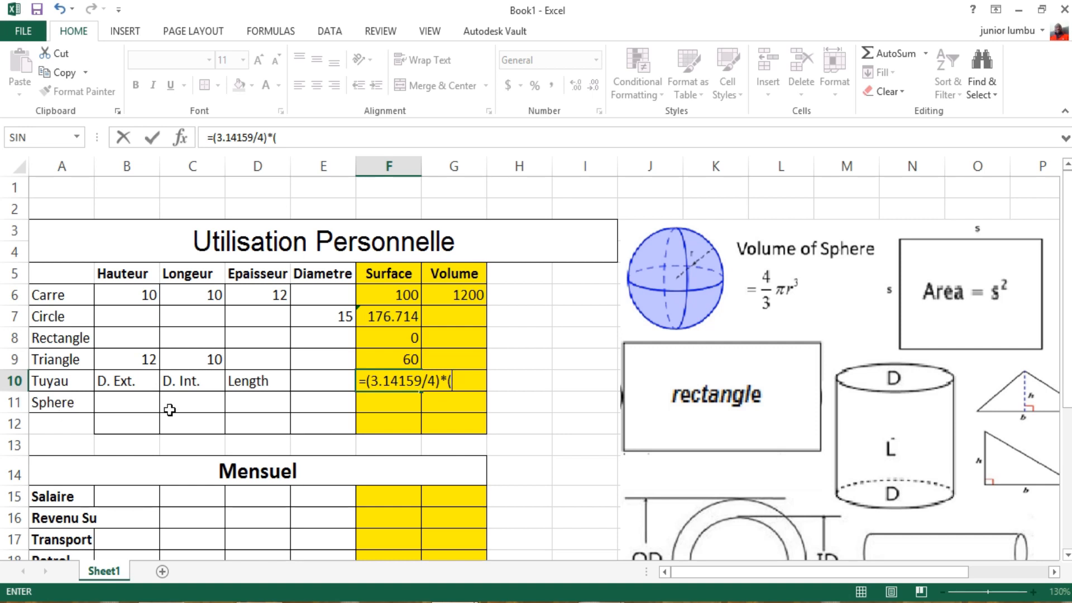
click(130, 404)
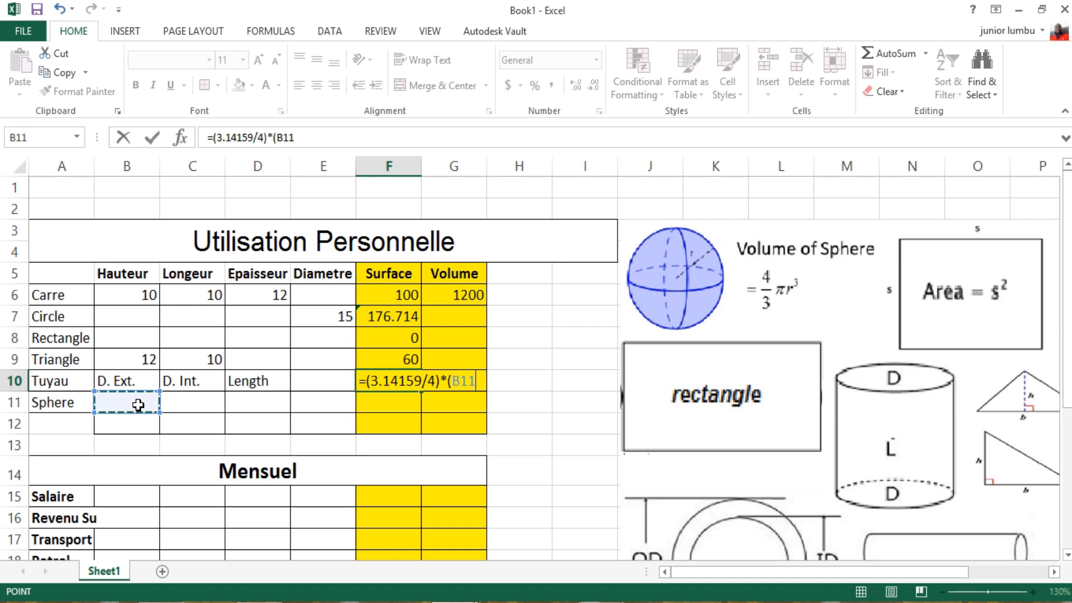
text(^2)-()
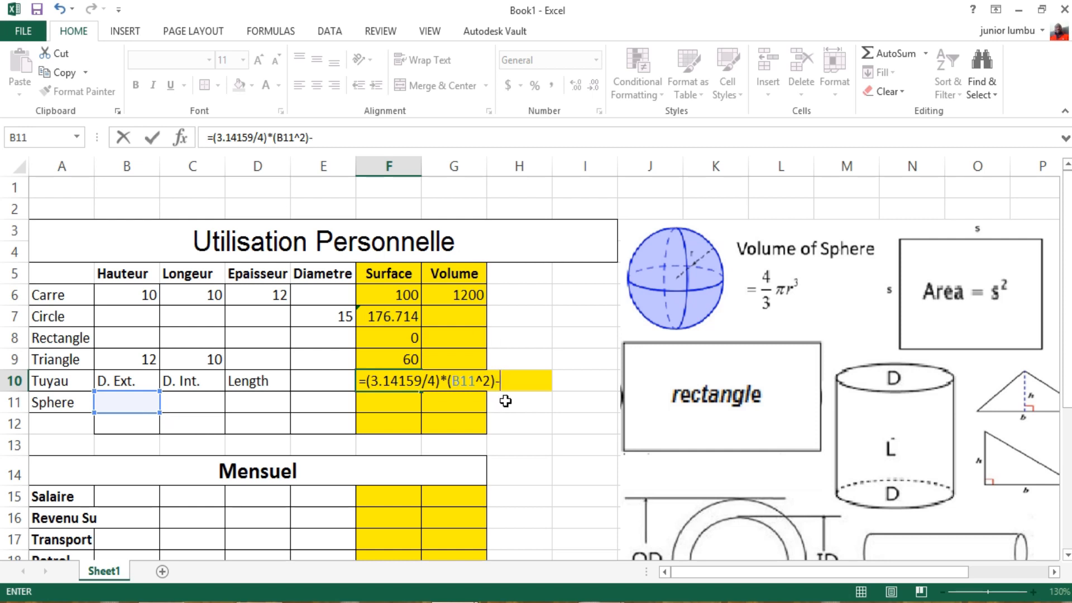
click(210, 401)
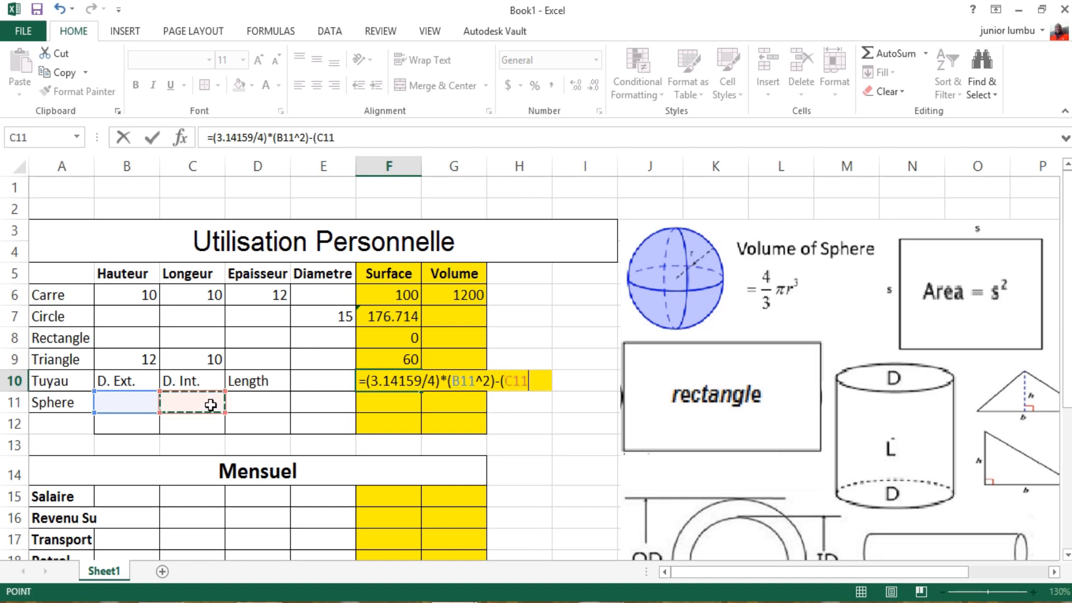
text(^)
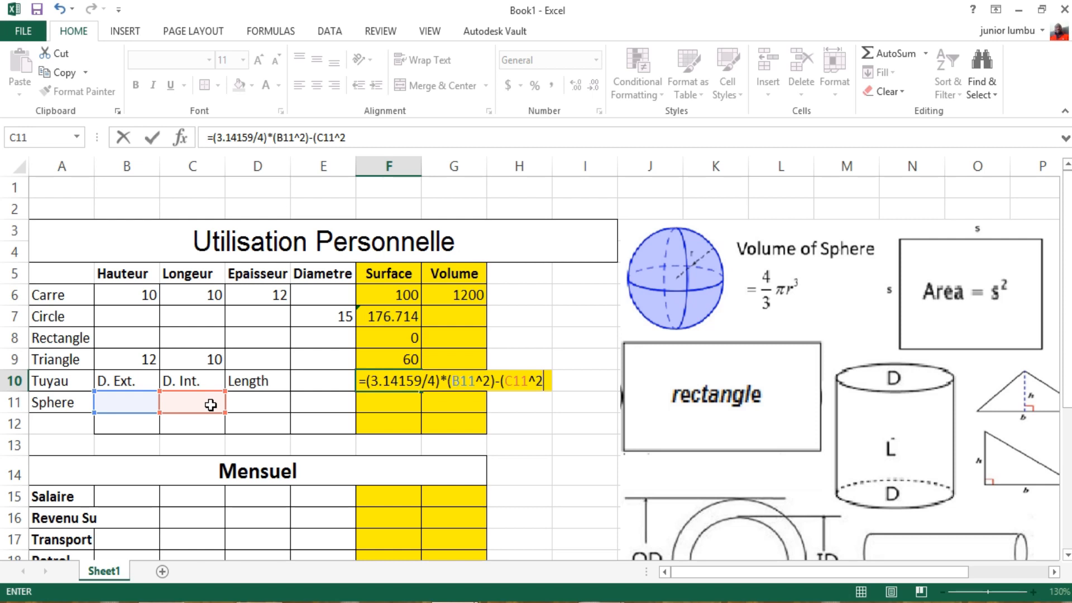
text(2)))
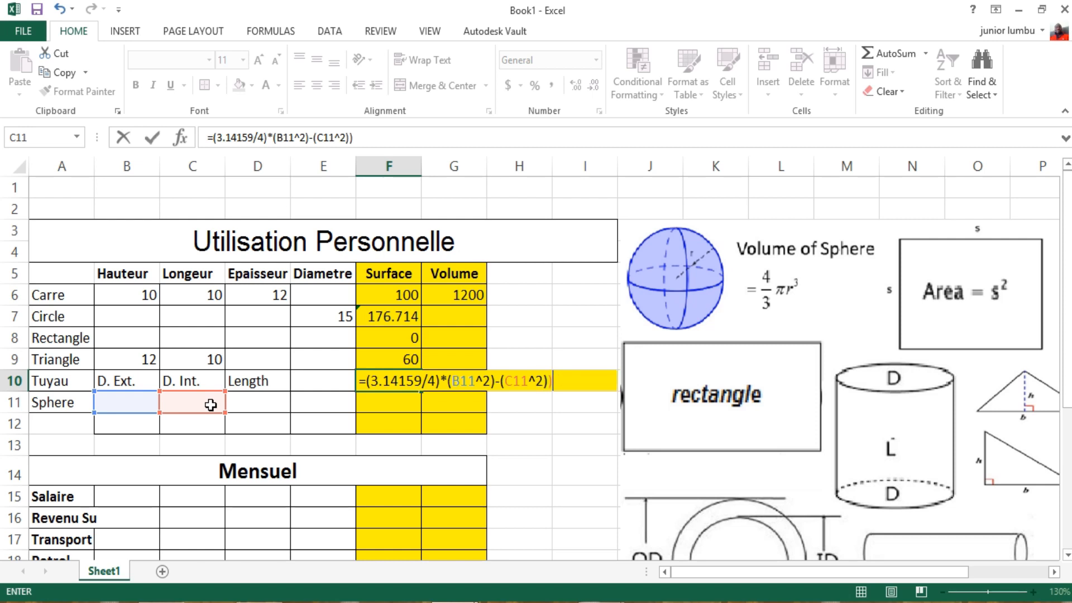
click(447, 384)
text(()
key(Return)
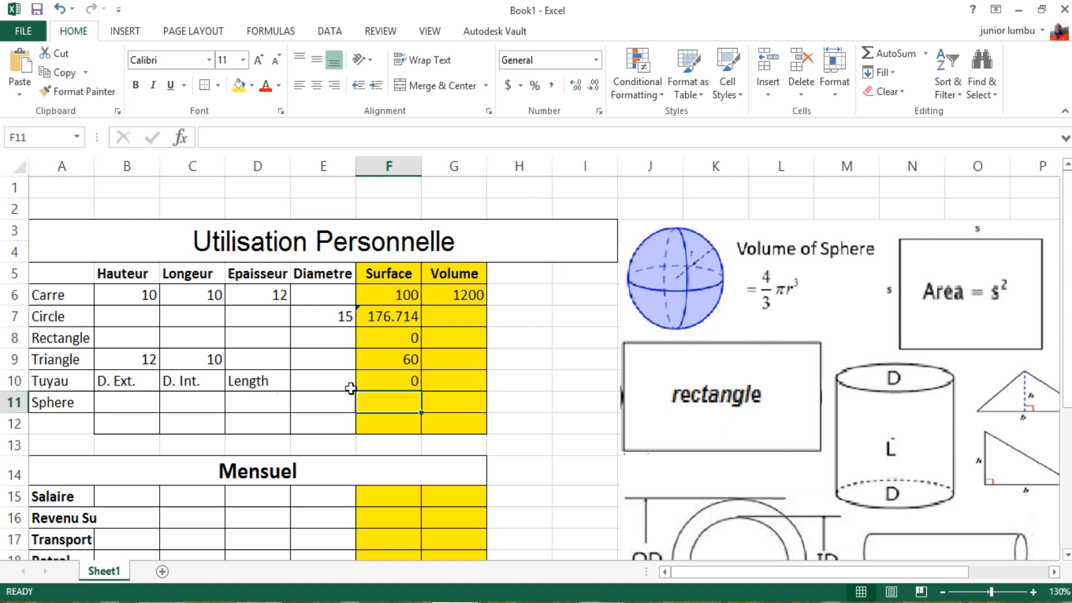
Step: Calculate the Tuyau's volume in G10 with the formula =F10*D11
click(433, 384)
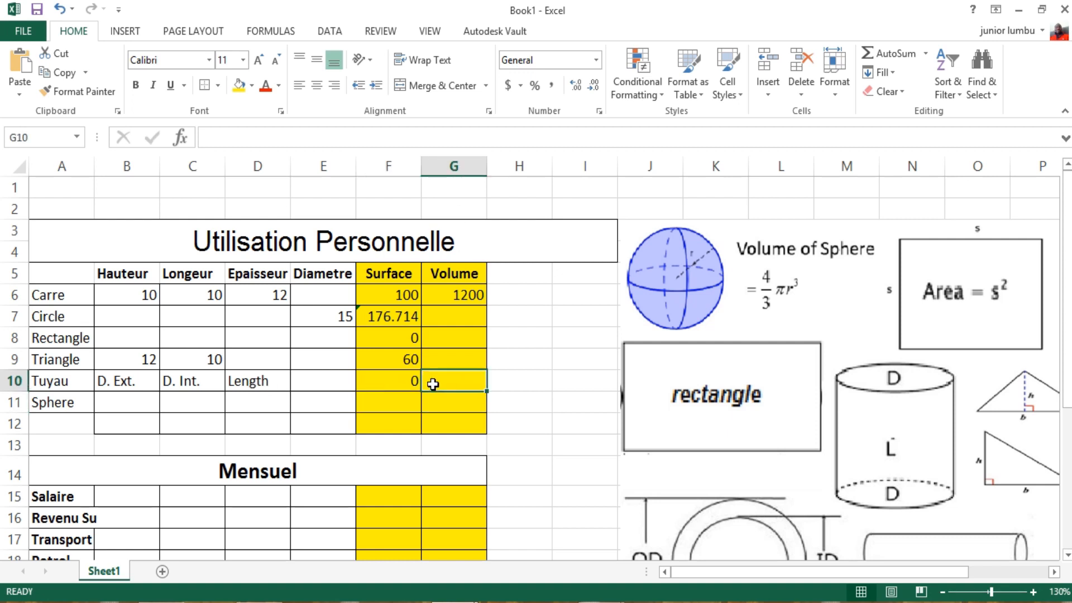
text(+)
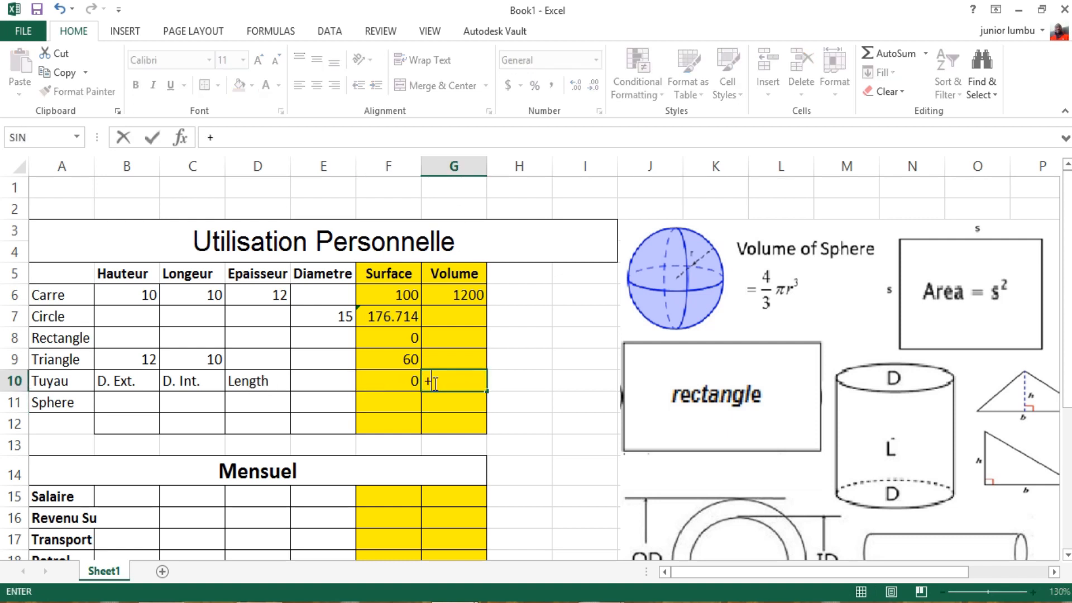
key(BackSpace)
text(-)
key(BackSpace)
text(=)
click(400, 383)
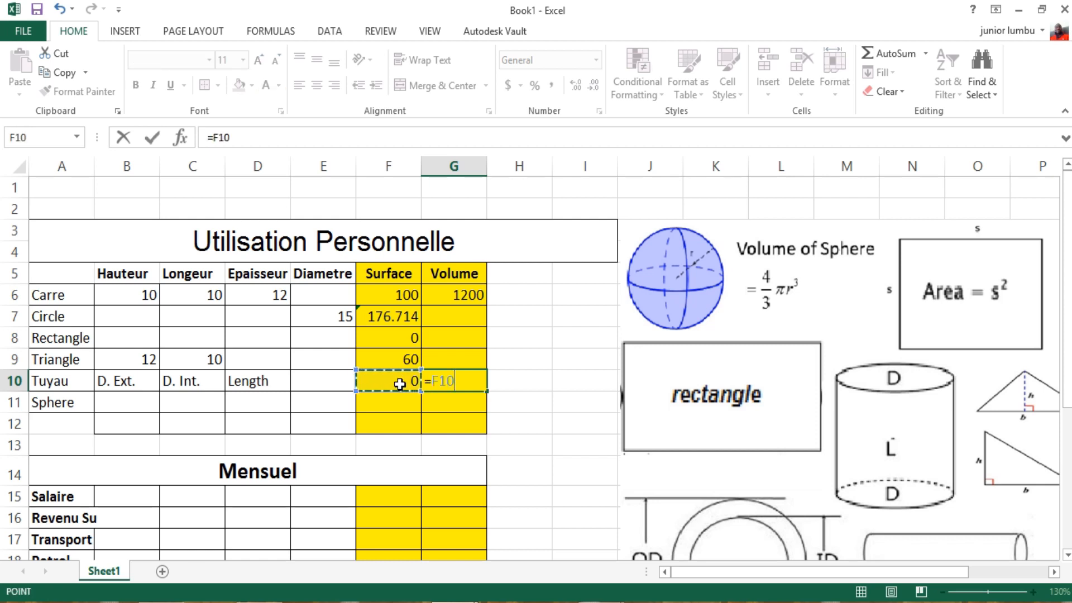
text(*)
click(261, 403)
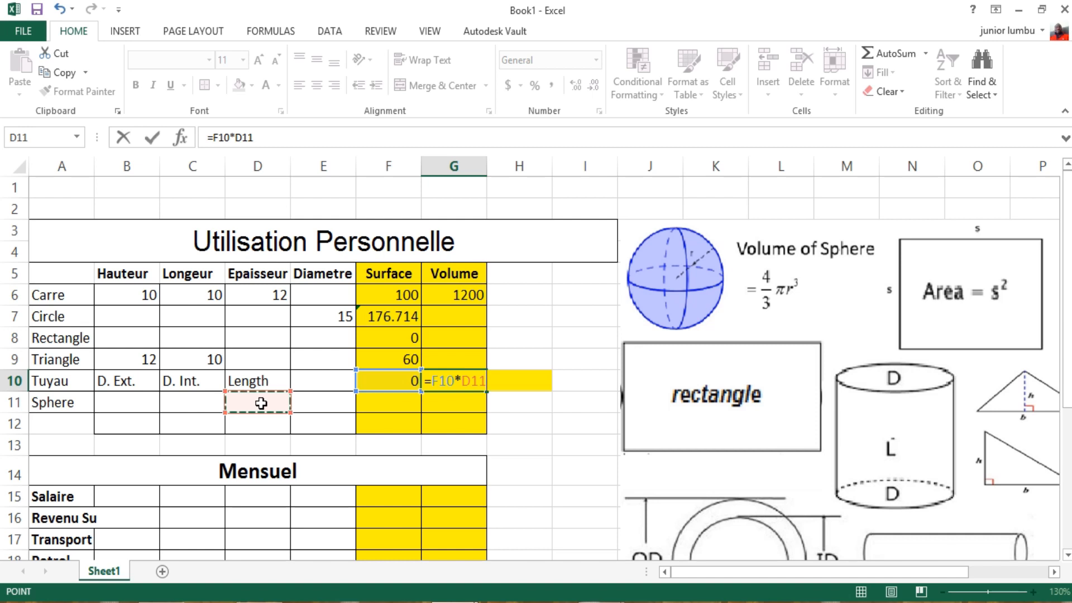
key(Return)
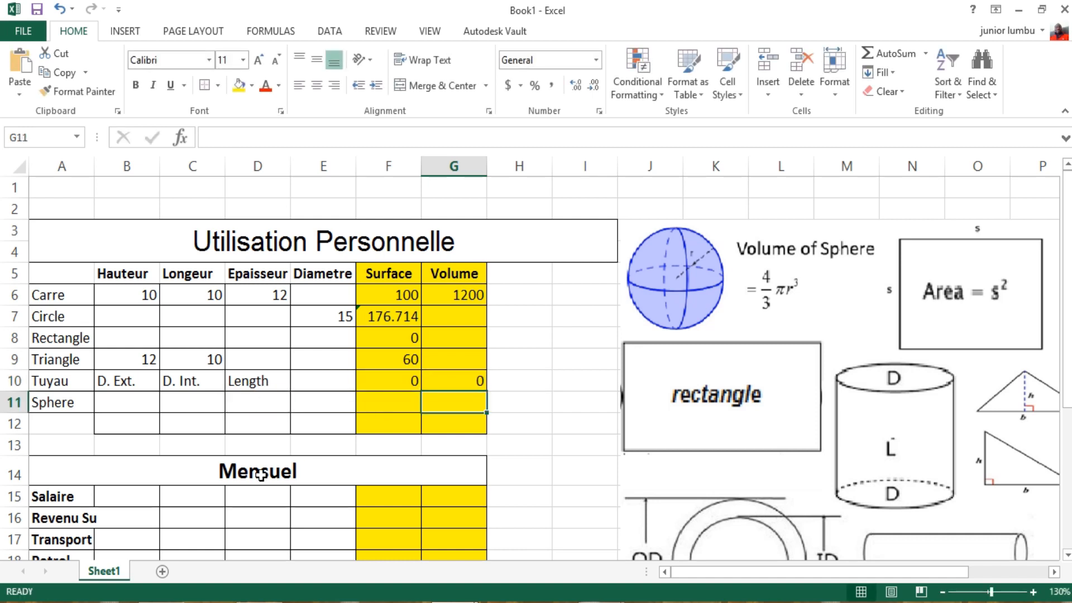
Step: Check the Tuyau surface formula's references, and enter test diameters of 100 for D. Ext. in B11 and 95 for D. Int. in C11
double_click(413, 380)
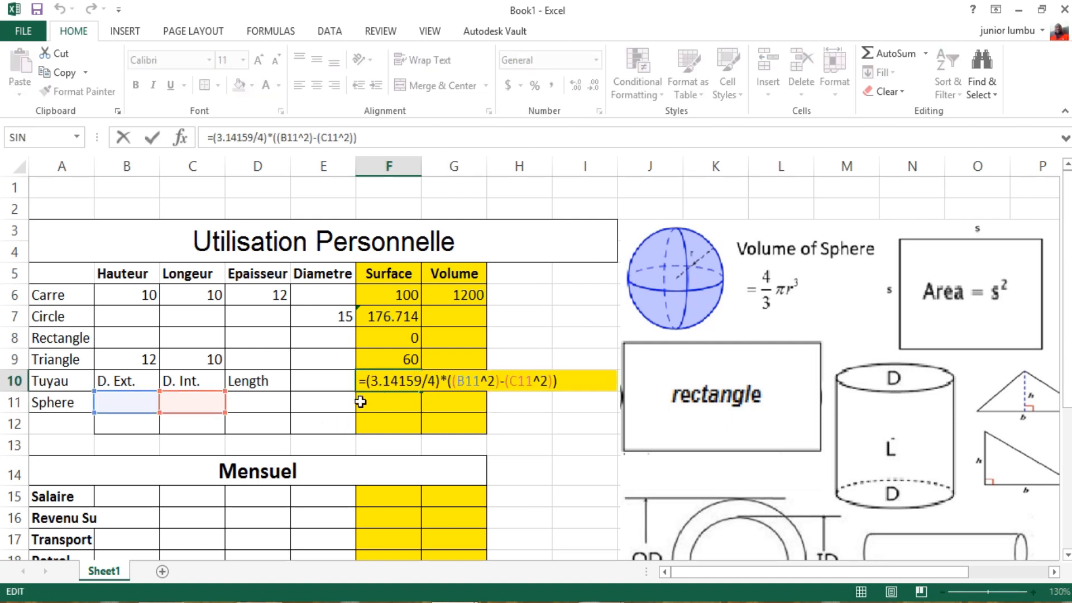
key(Escape)
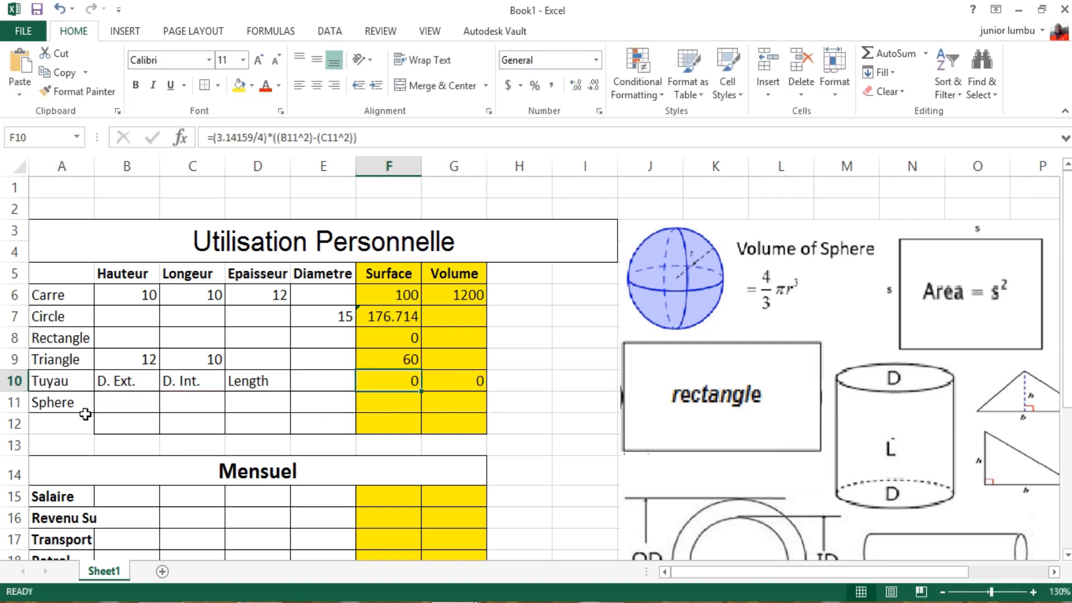
click(134, 405)
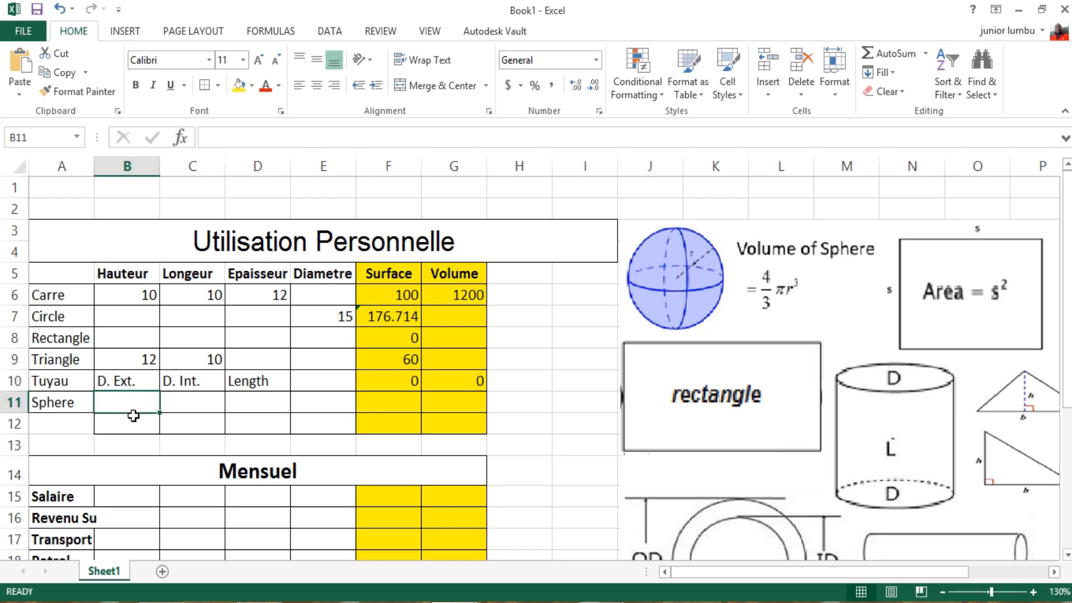
text(100)
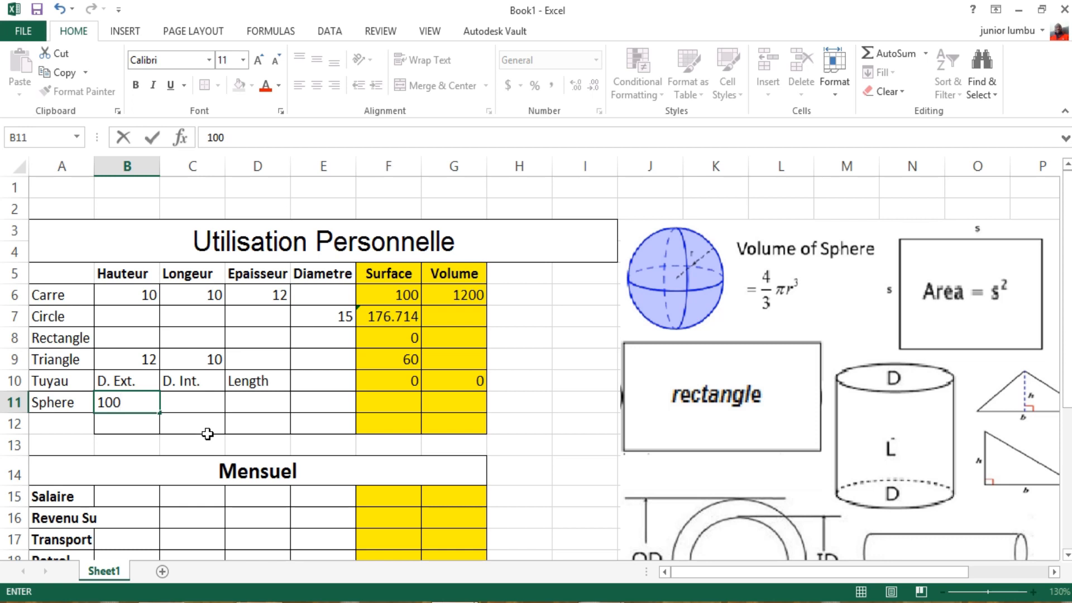
click(196, 404)
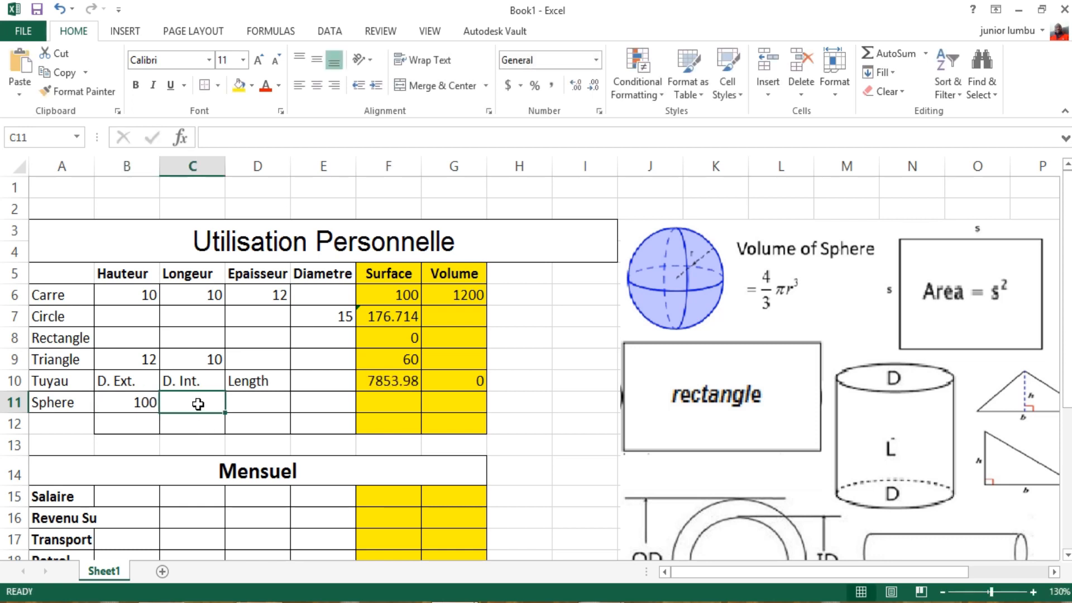
text(95)
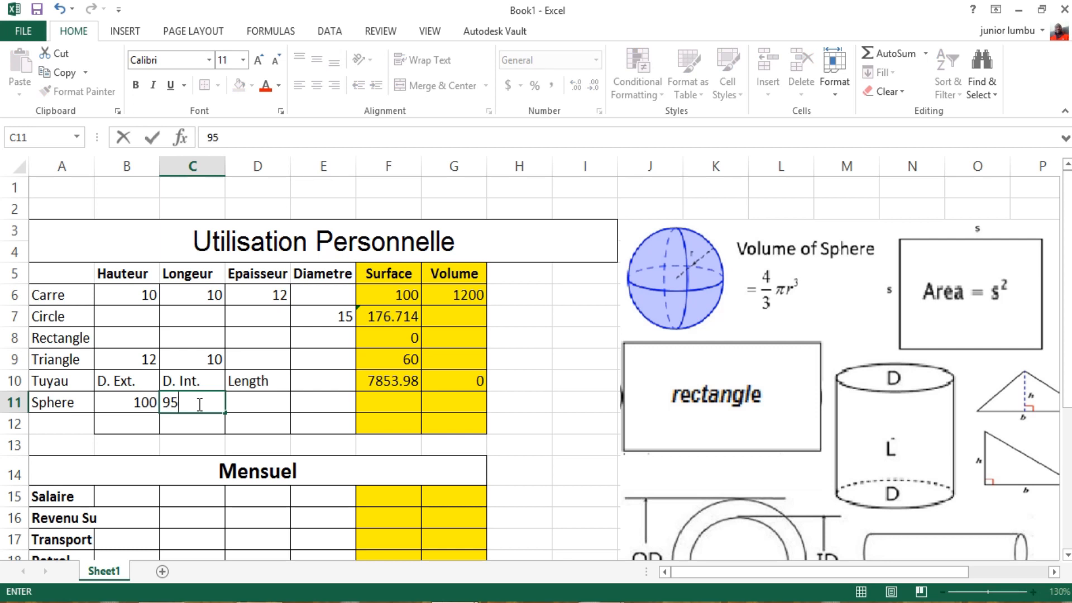
key(Return)
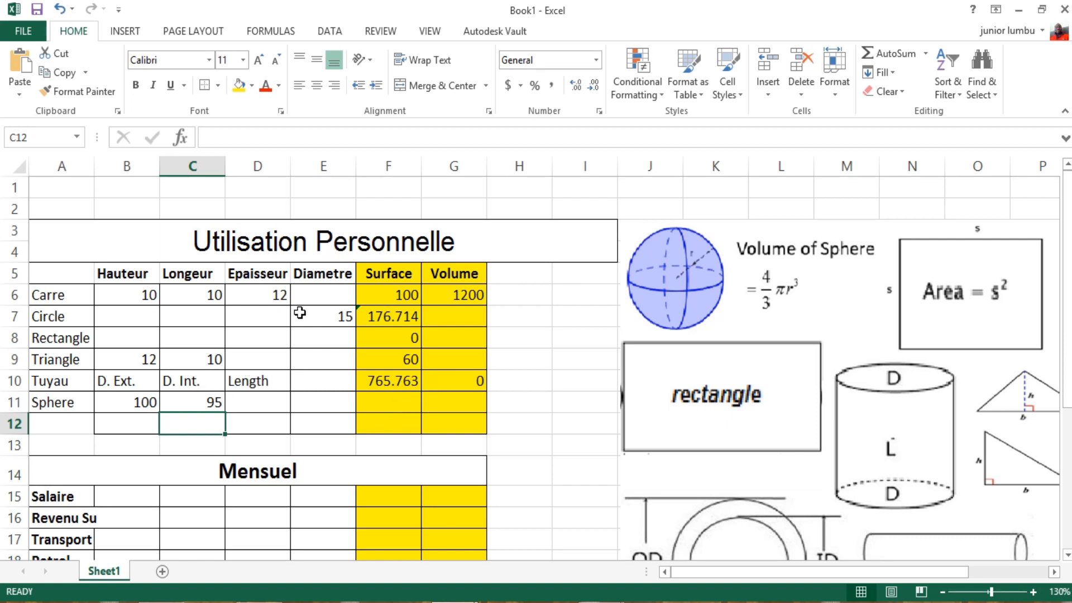
click(246, 401)
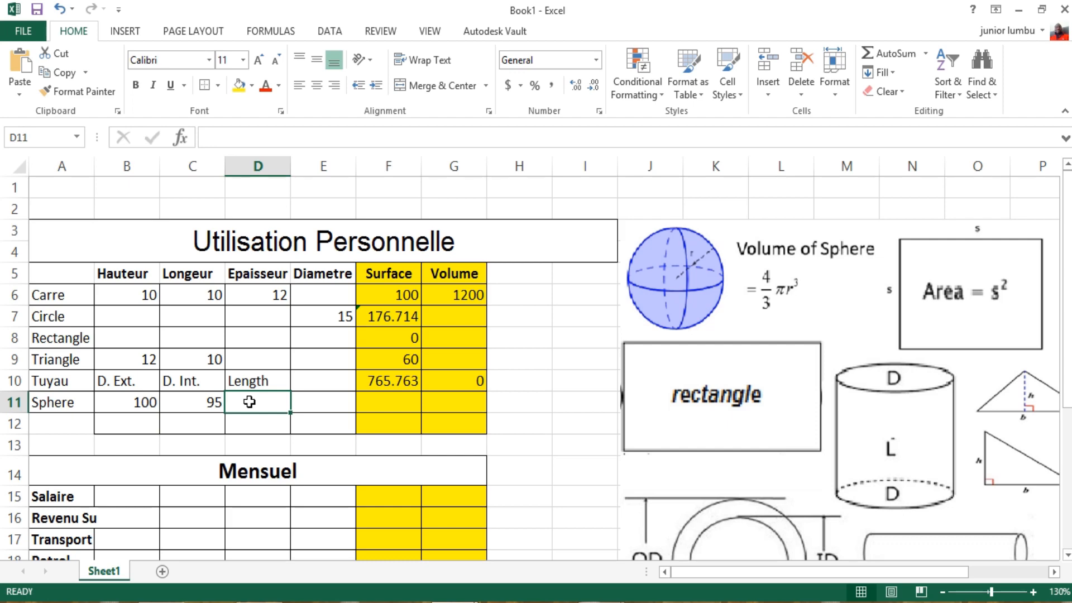
scroll(731, 524, down, 1)
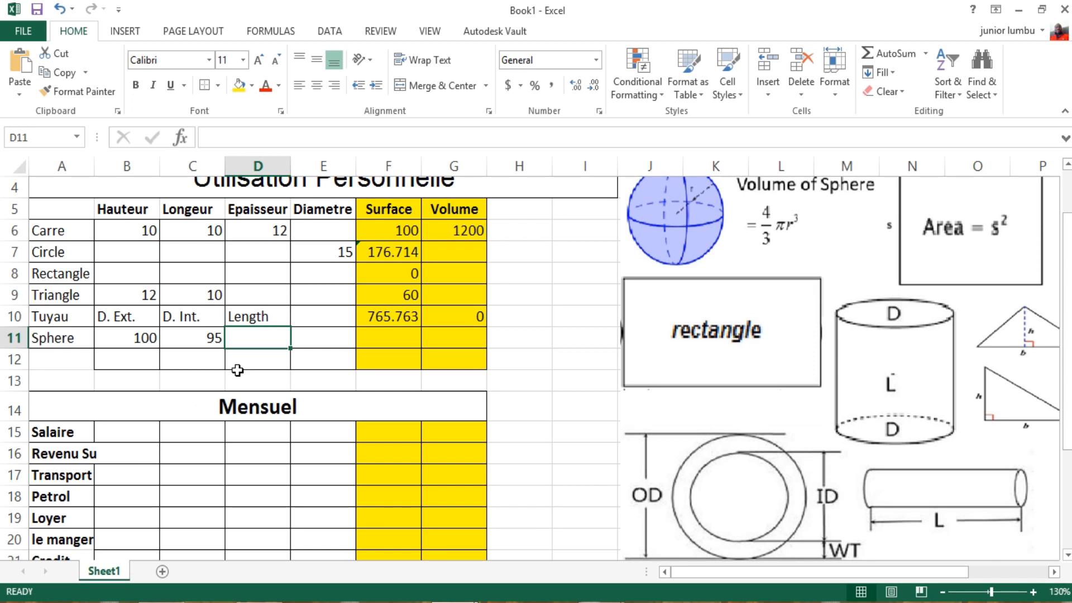
click(241, 316)
key(Tab)
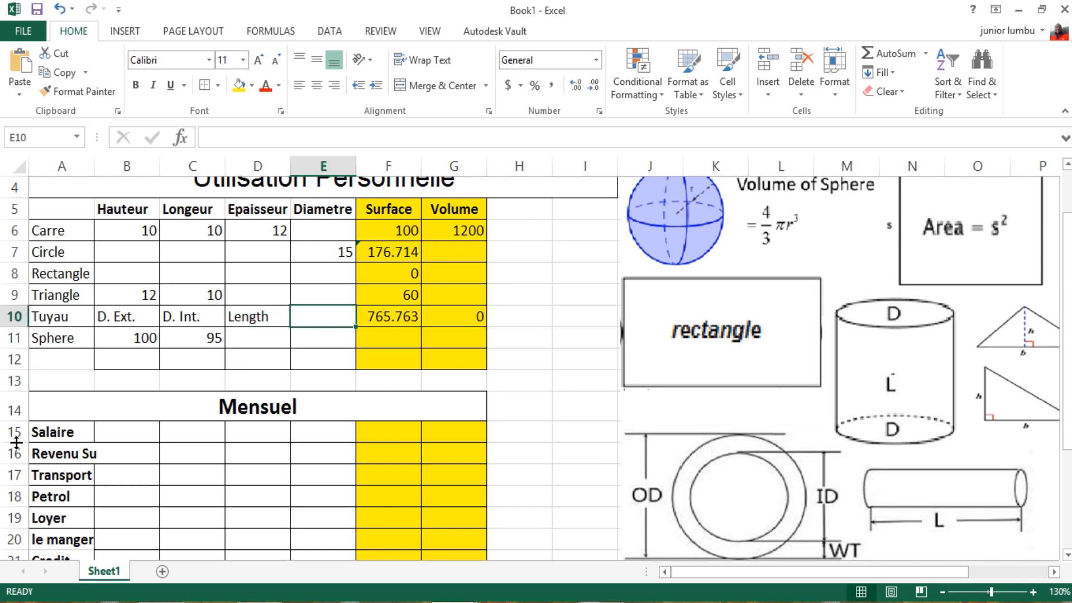
text(l)
key(Tab)
text(ongeur)
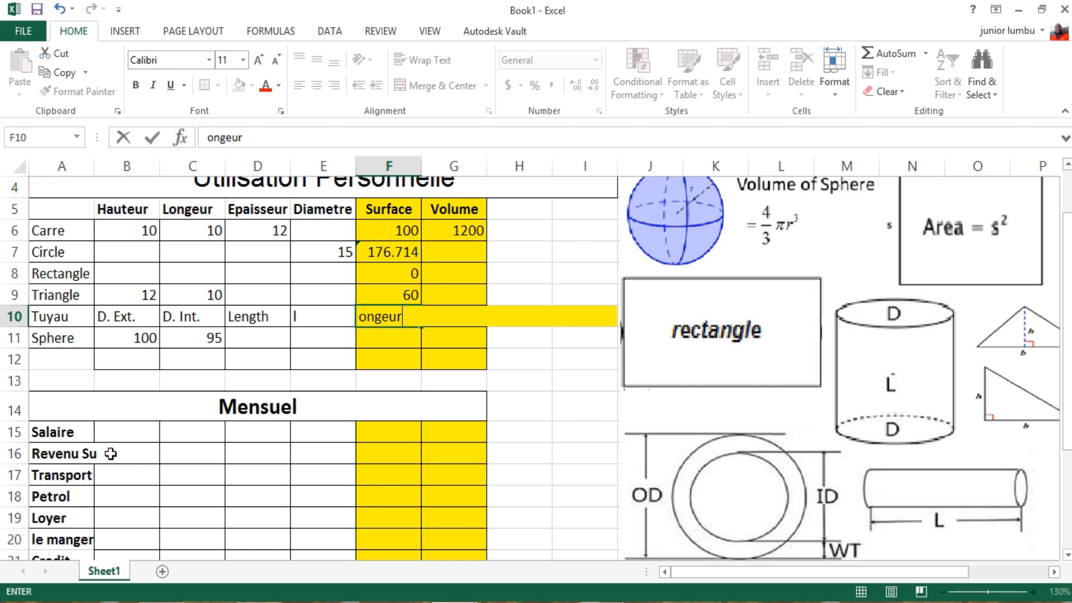
key(Escape)
Step: Replace the Tuyau's Length label in D10 with Longuer
click(228, 322)
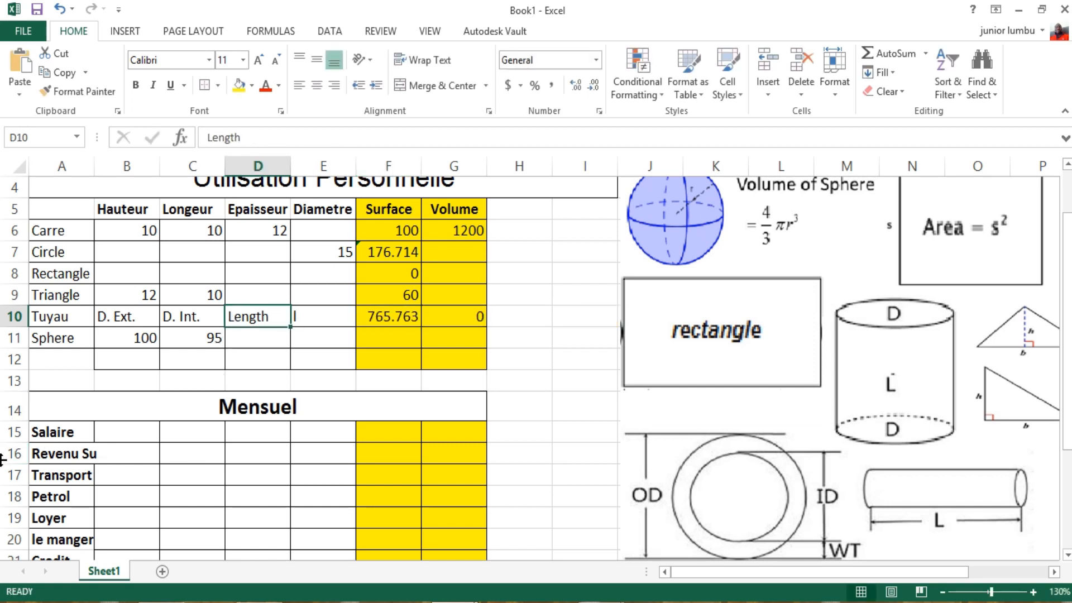
text(LO)
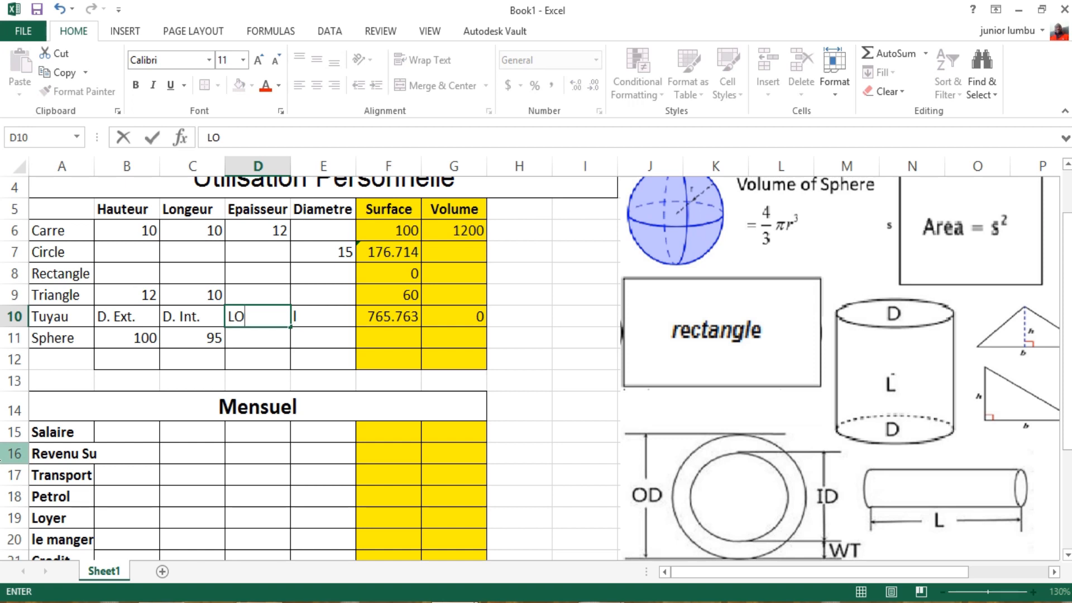
key(BackSpace)
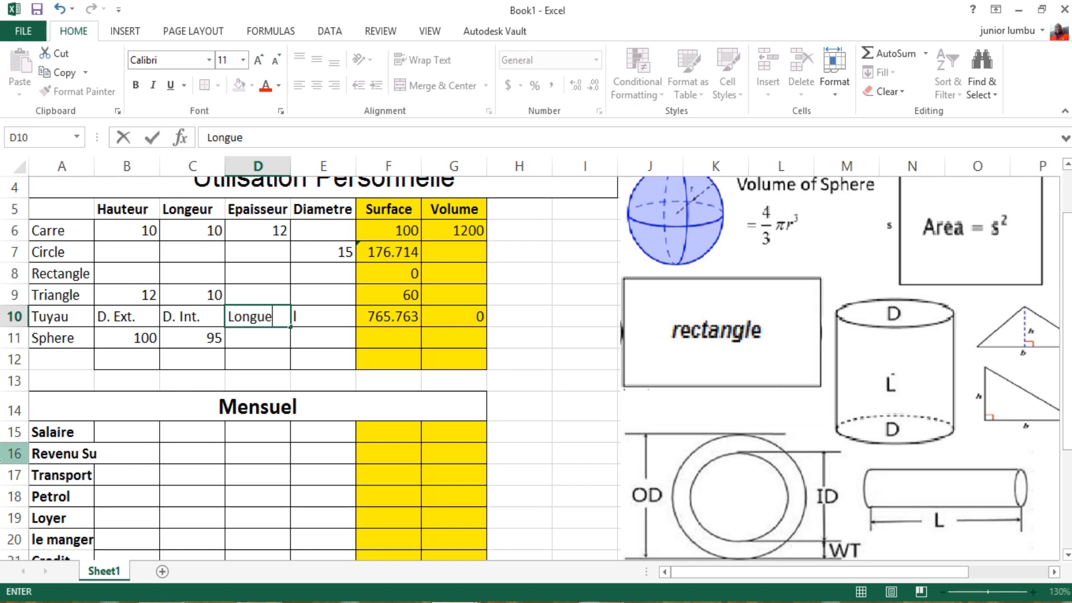
Step: Set the Tuyau's test length in D11 to 100
click(258, 336)
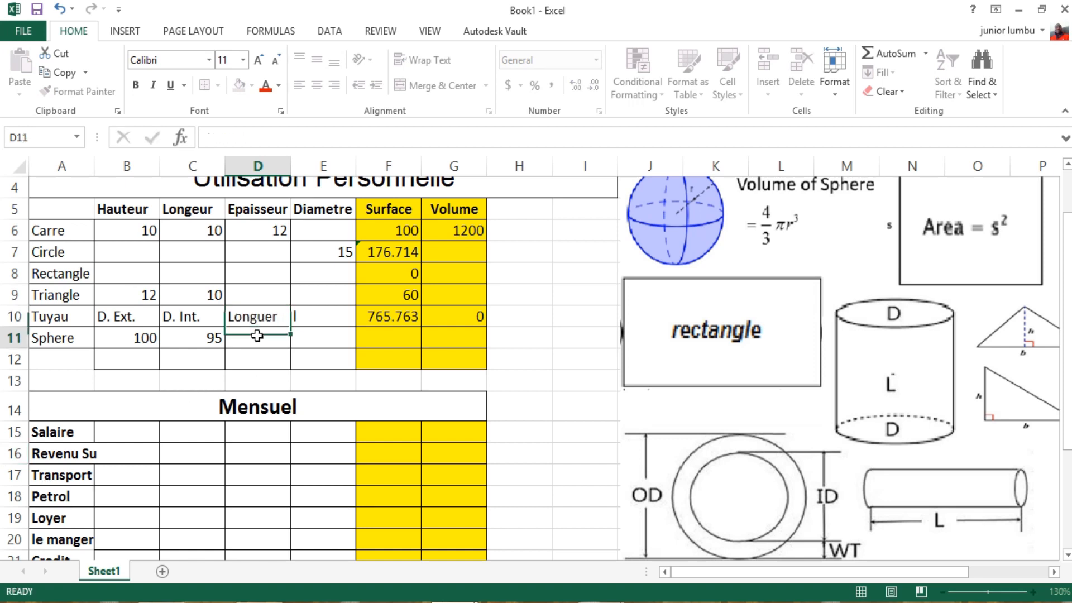
text(100)
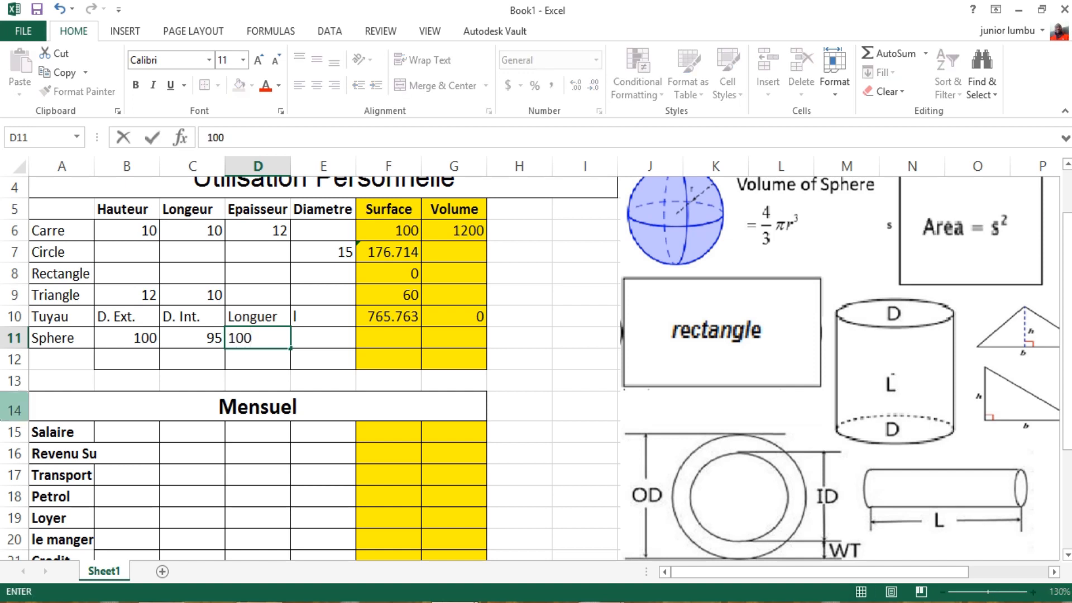
key(Return)
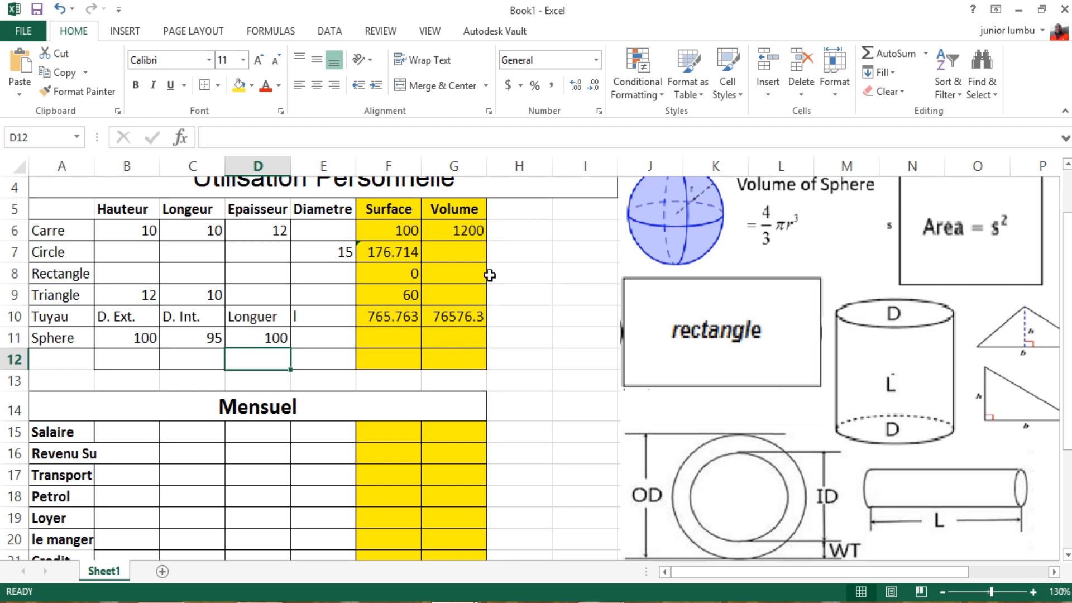
scroll(489, 275, down, 2)
scroll(381, 307, up, 3)
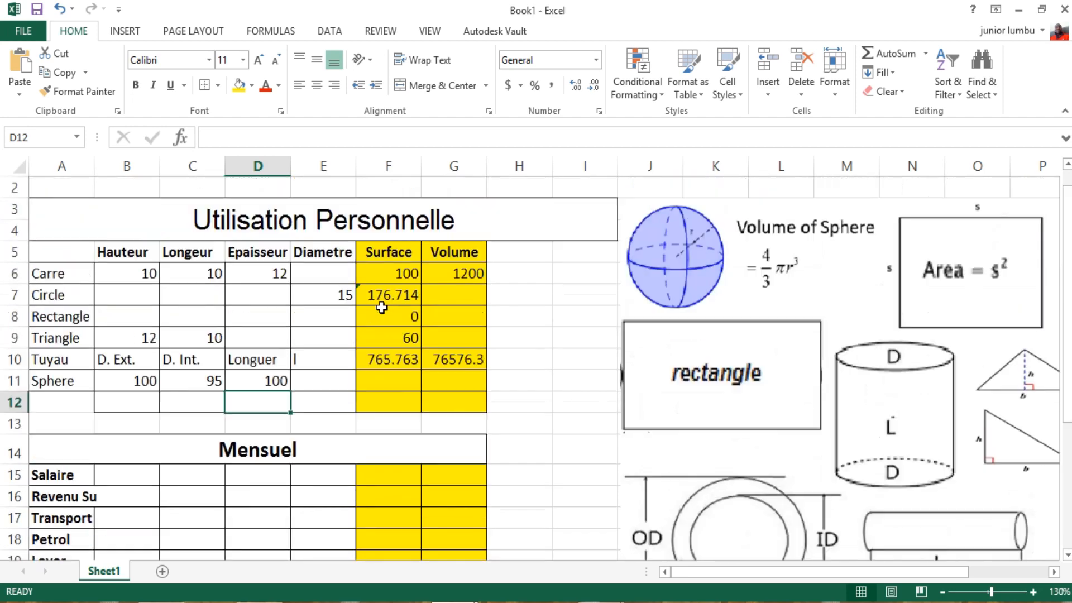
Step: In the Mensuel table, enter 4000 for Salaire in F15 and 3000 for Revenu Su in F16
scroll(381, 307, down, 3)
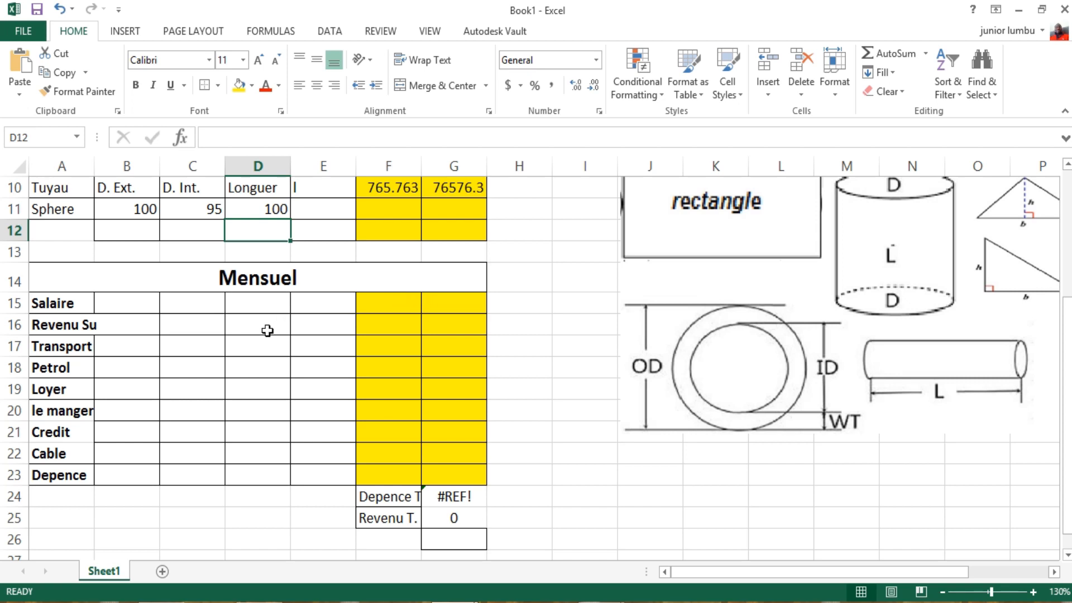
click(376, 296)
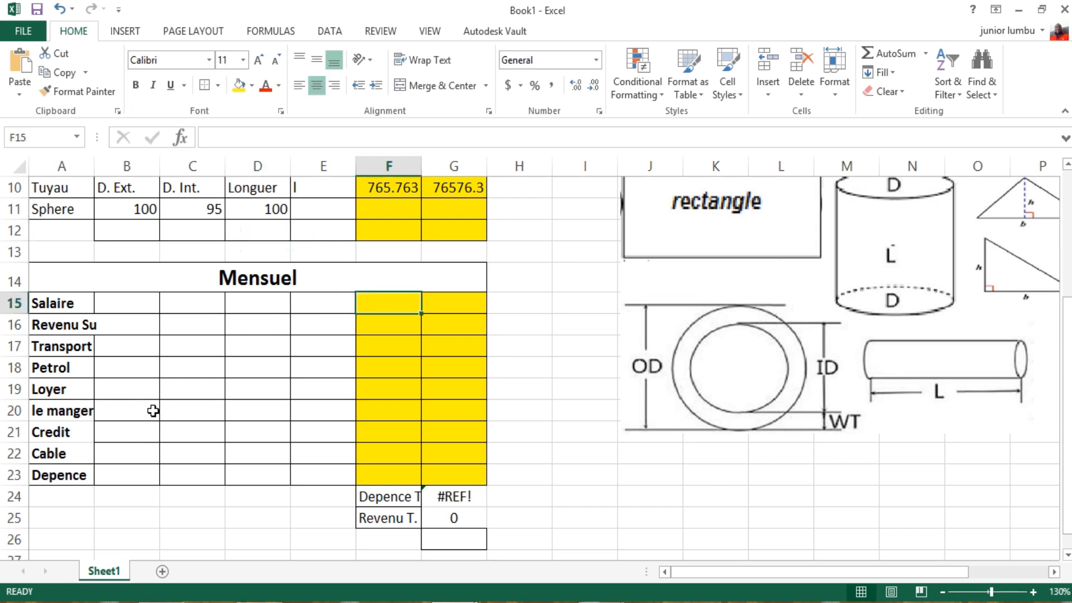
text(4000)
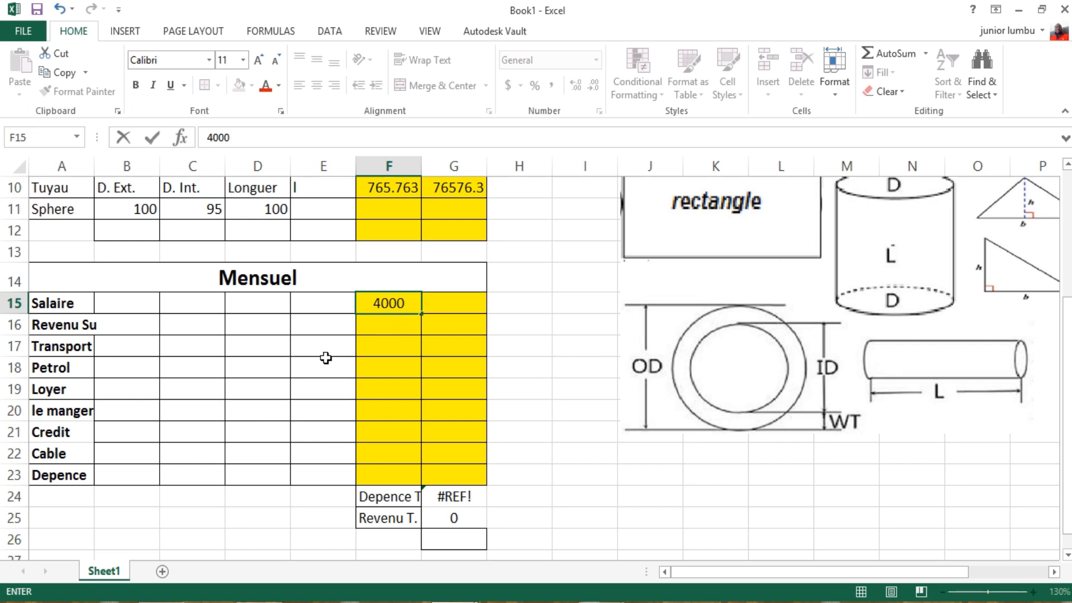
click(390, 327)
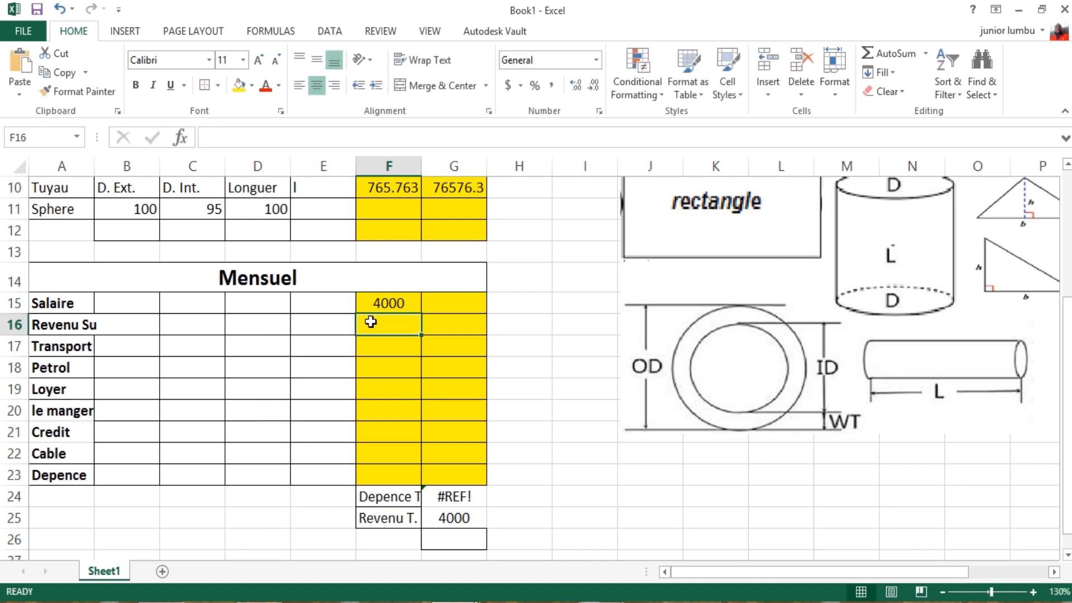
text(3000)
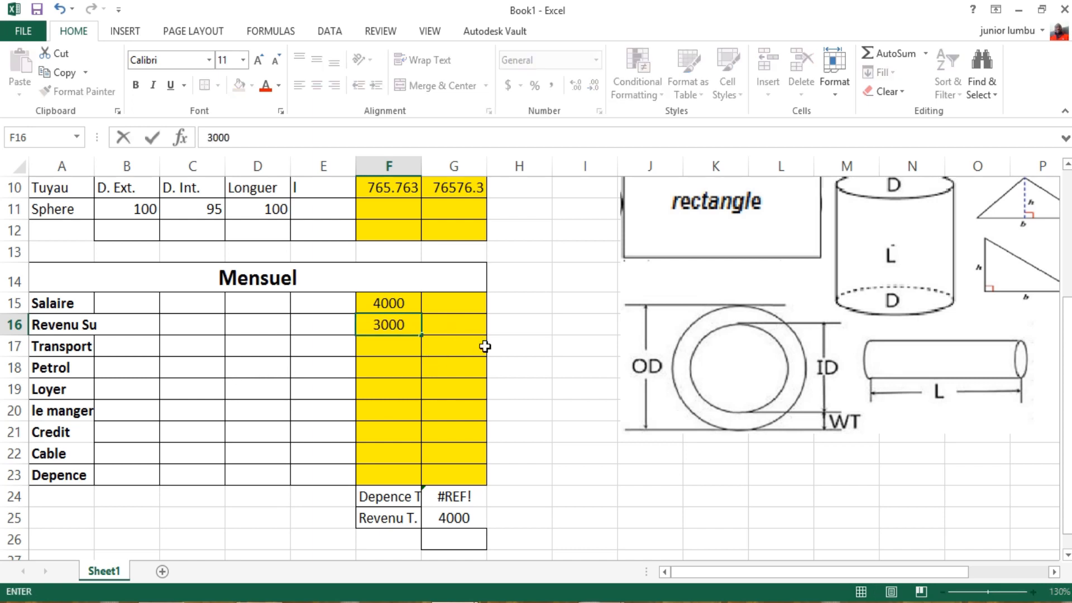
Step: Enter monthly amounts of 25 for Transport in F17 and 200 for Petrol in F18
click(403, 344)
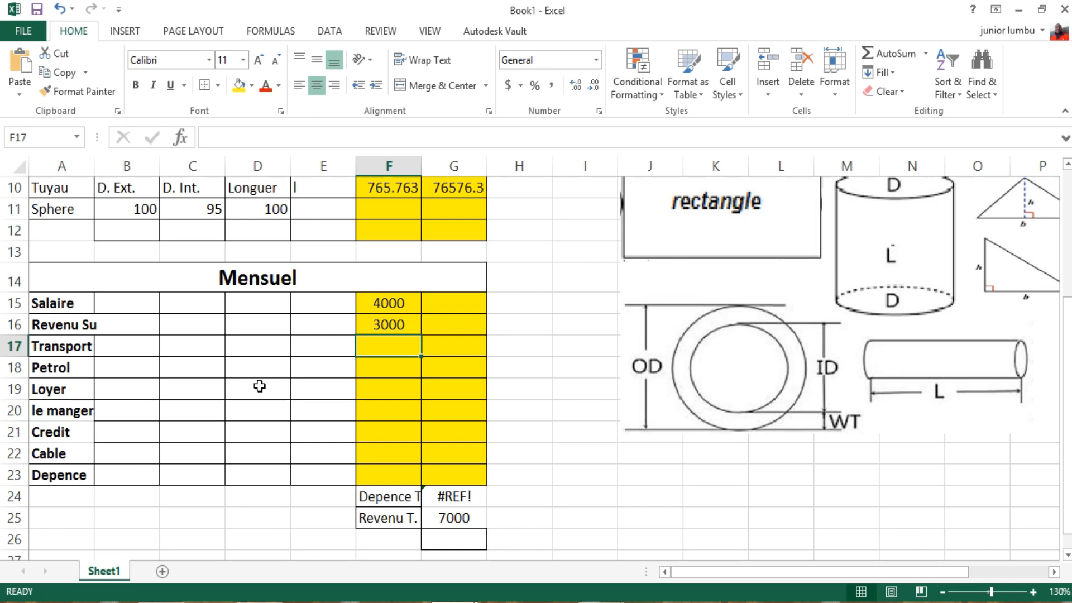
text(25)
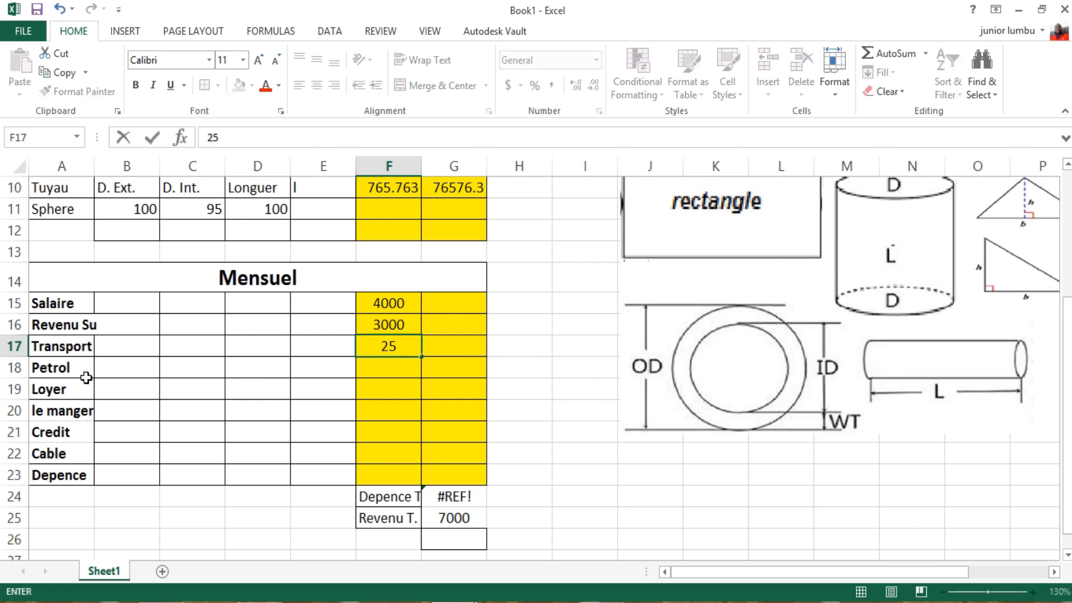
click(394, 365)
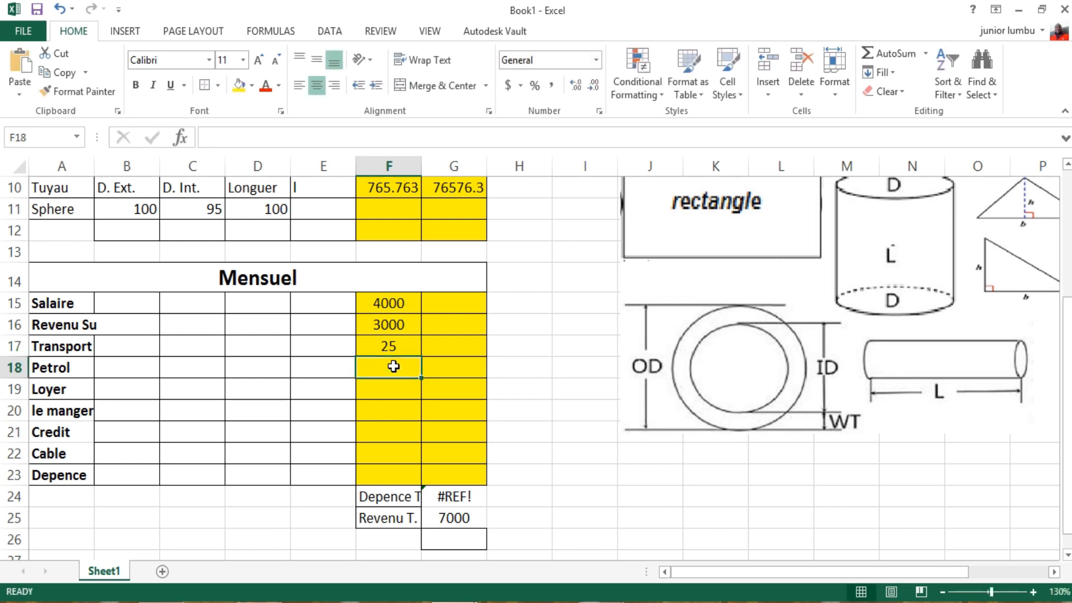
text(200)
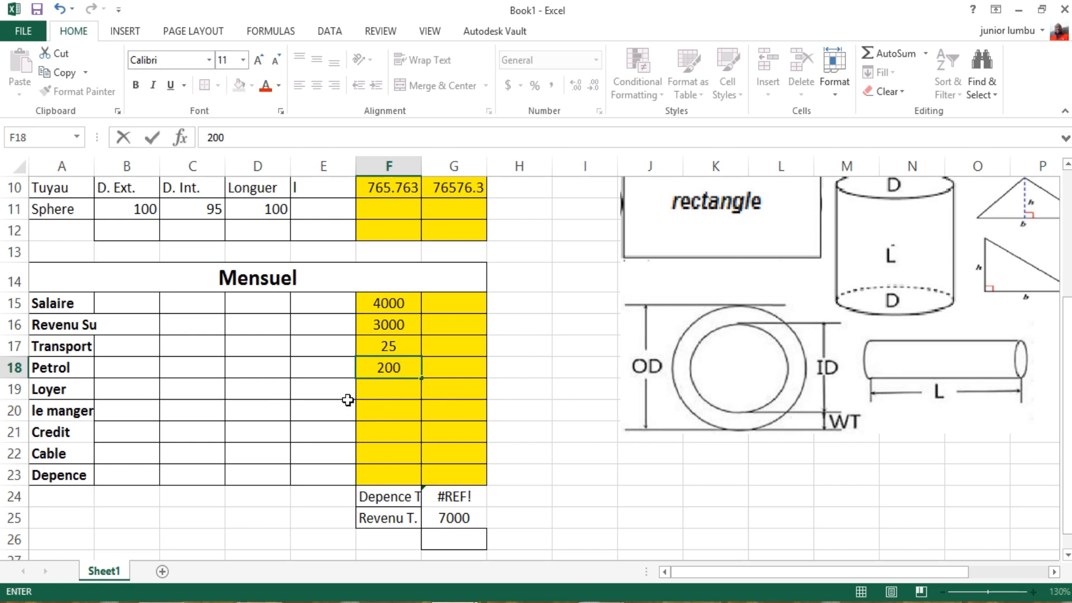
Step: Enter monthly amounts of 2200 for Loyer in F19 and 400 for le manger in F20
click(372, 396)
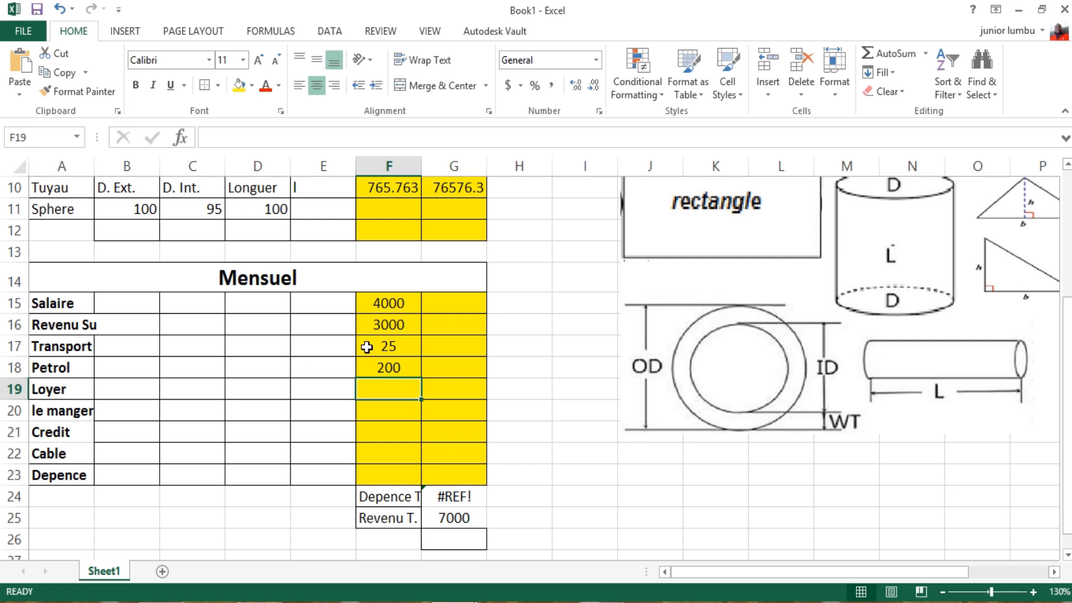
text(2)
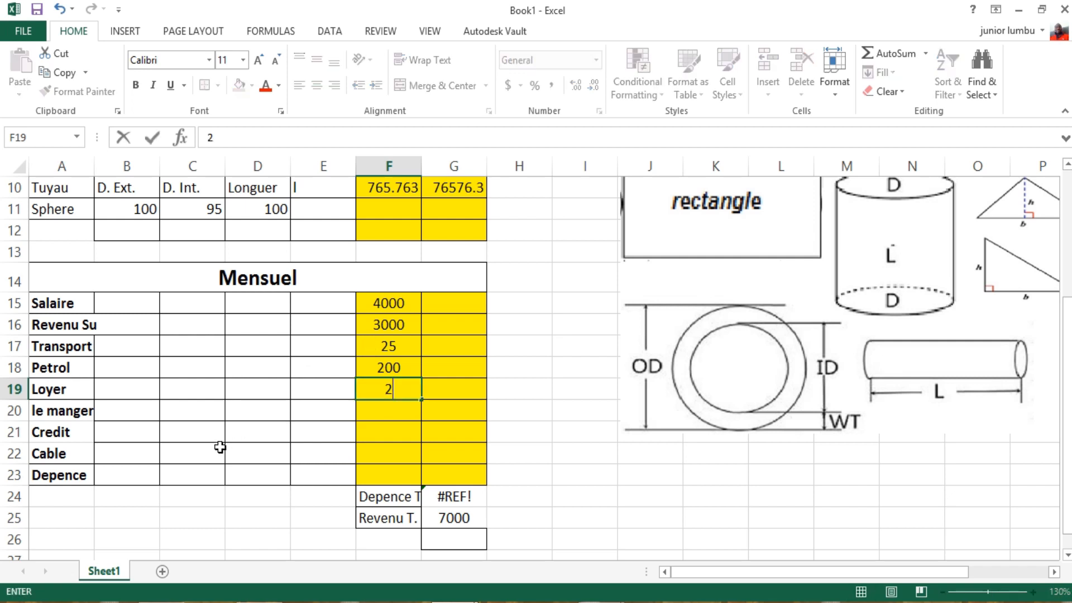
text(22)
key(BackSpace)
text(00)
key(Return)
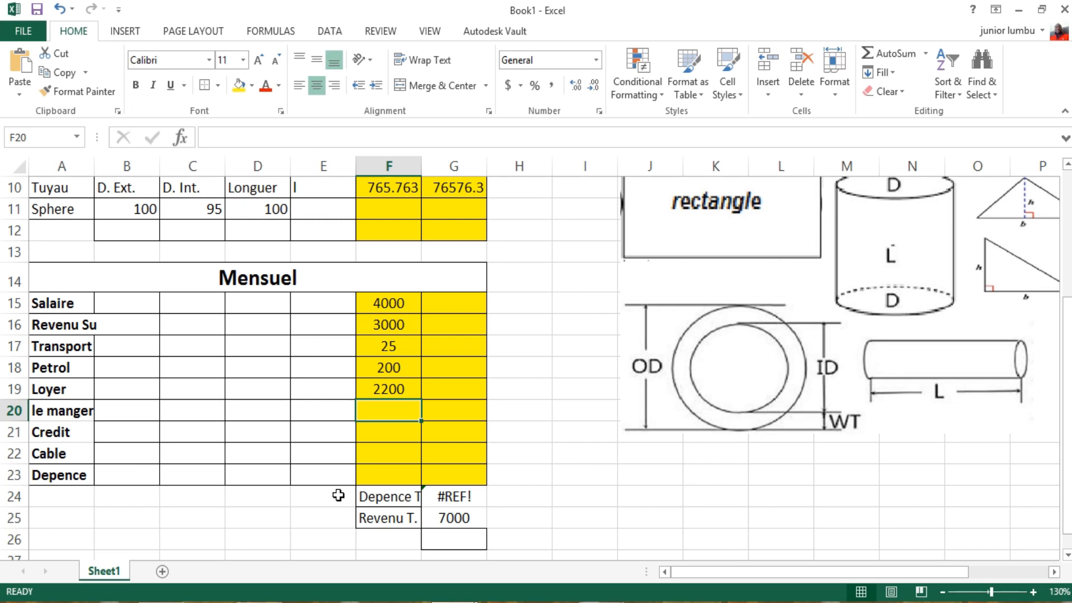
text(400)
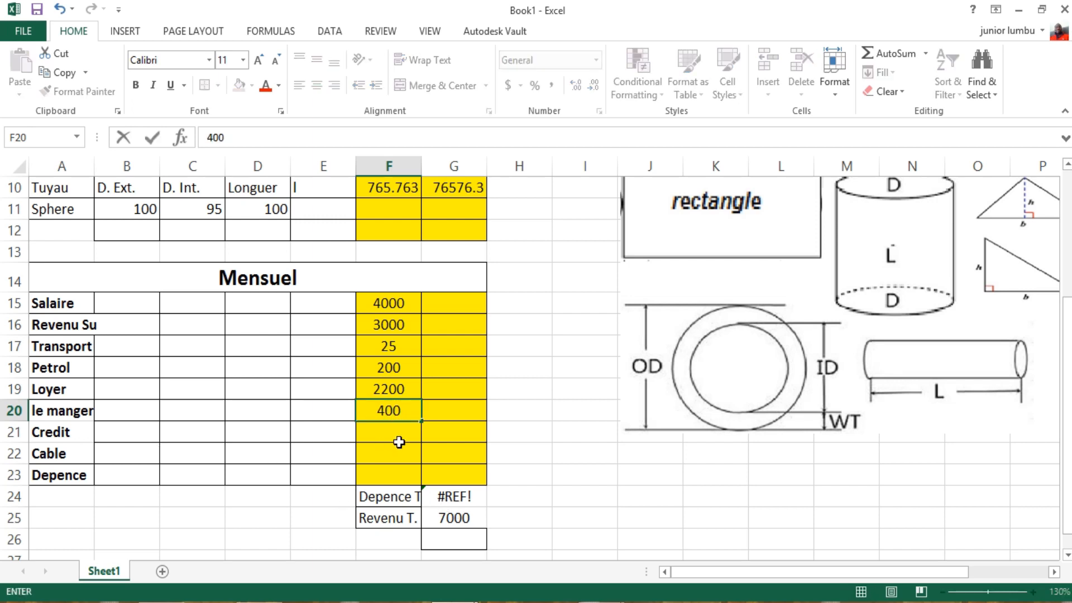
Step: Enter 60 for Credit in F21 and 1000 for Depence in F23, leaving Cable empty
click(394, 436)
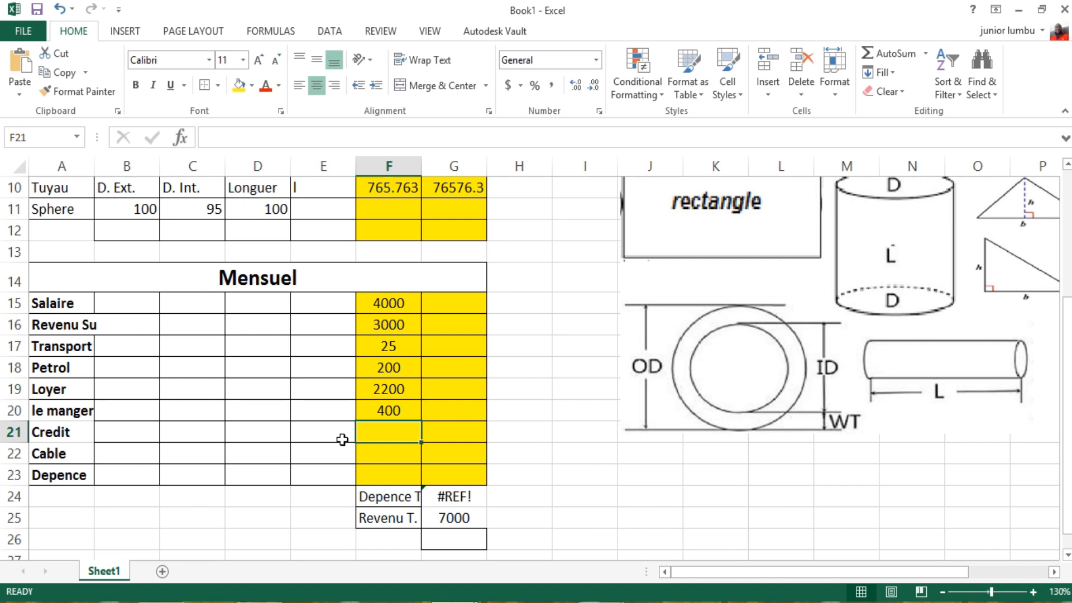
text(60)
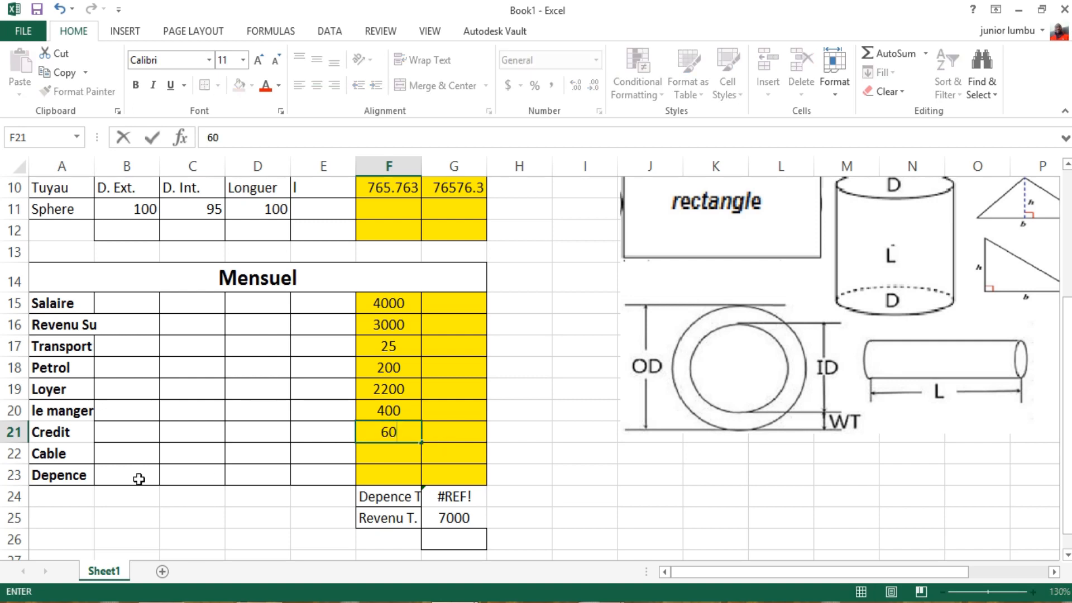
click(400, 450)
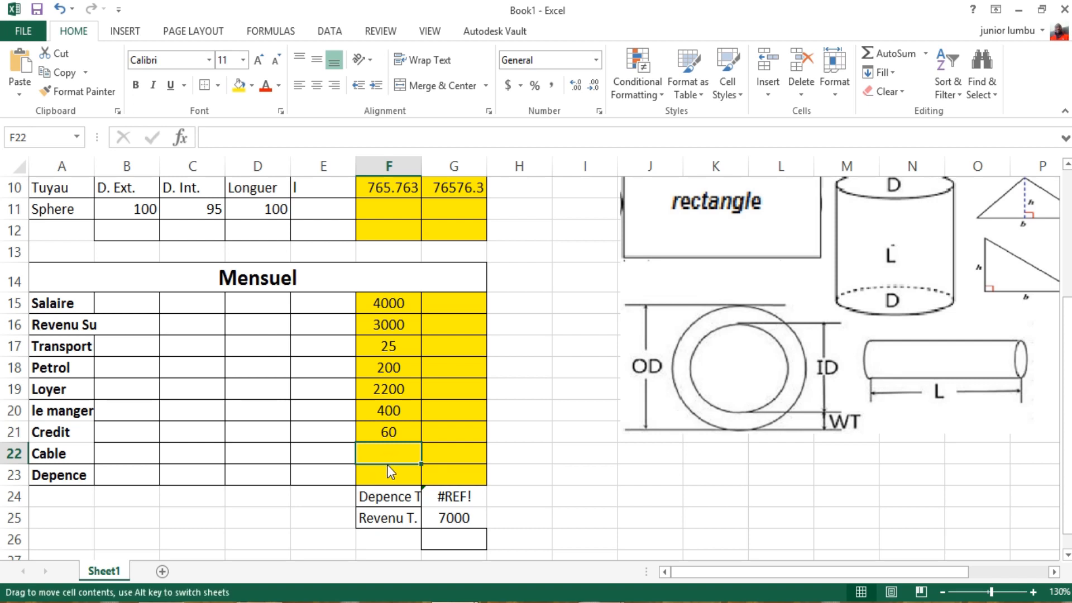
click(383, 476)
text(1)
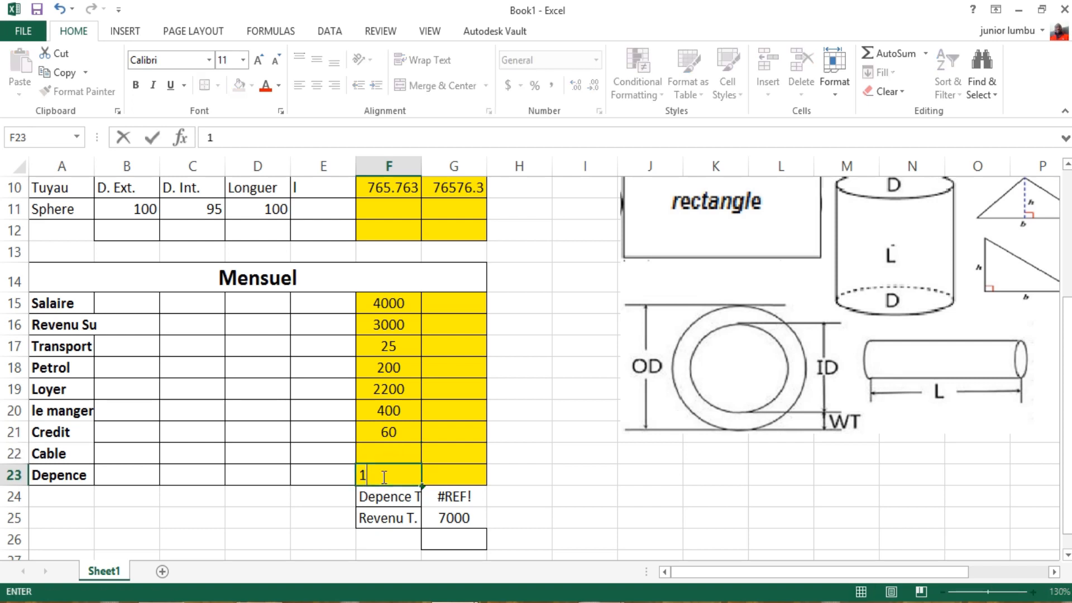
text(000)
key(Return)
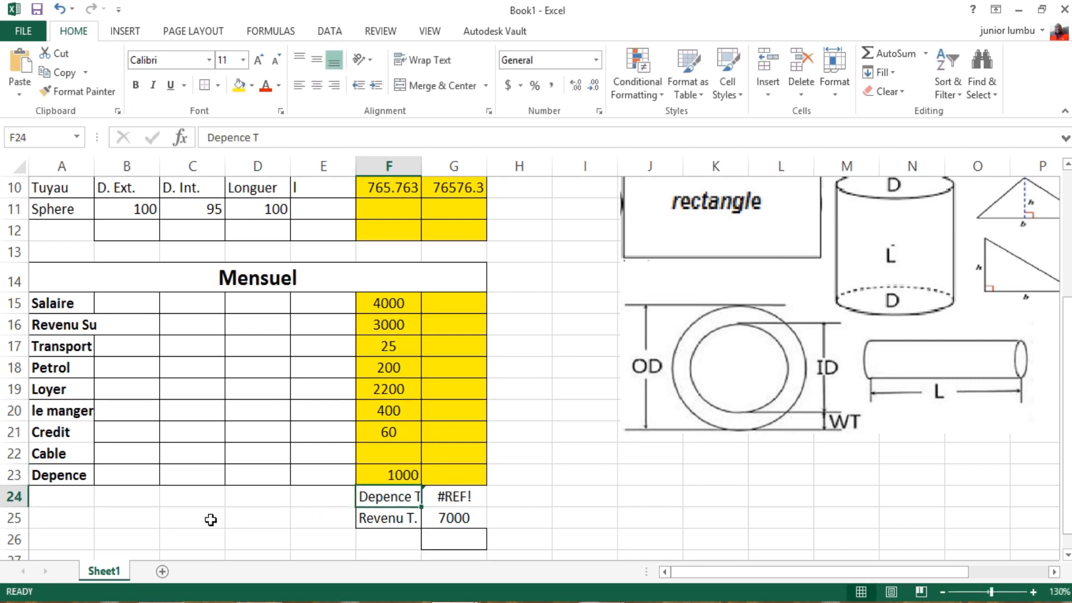
Step: Inspect the cell references in the Depence T formula in G24 without changing it
click(463, 498)
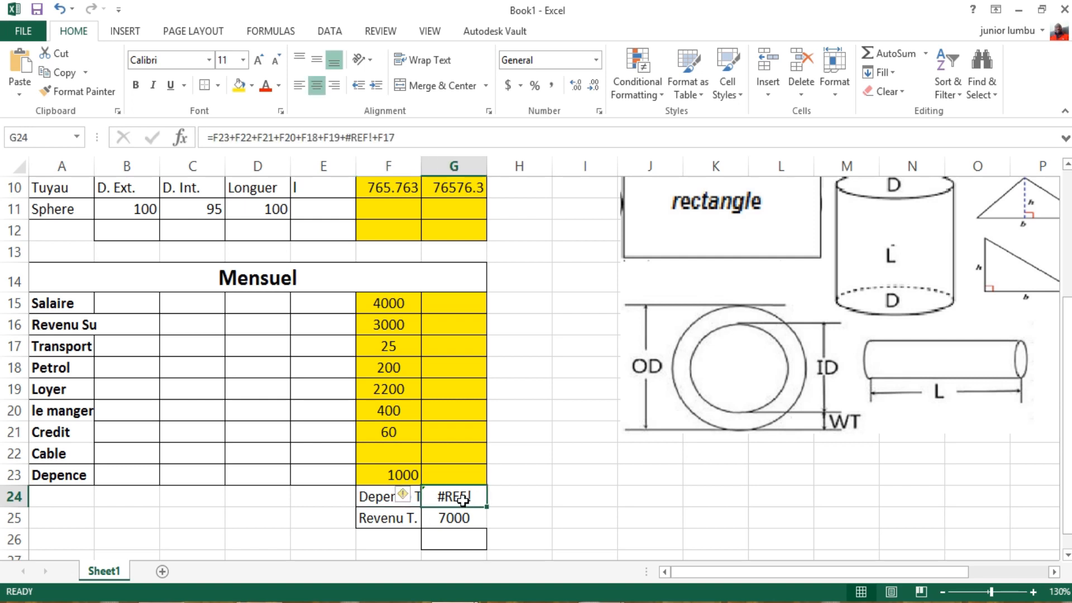
double_click(452, 496)
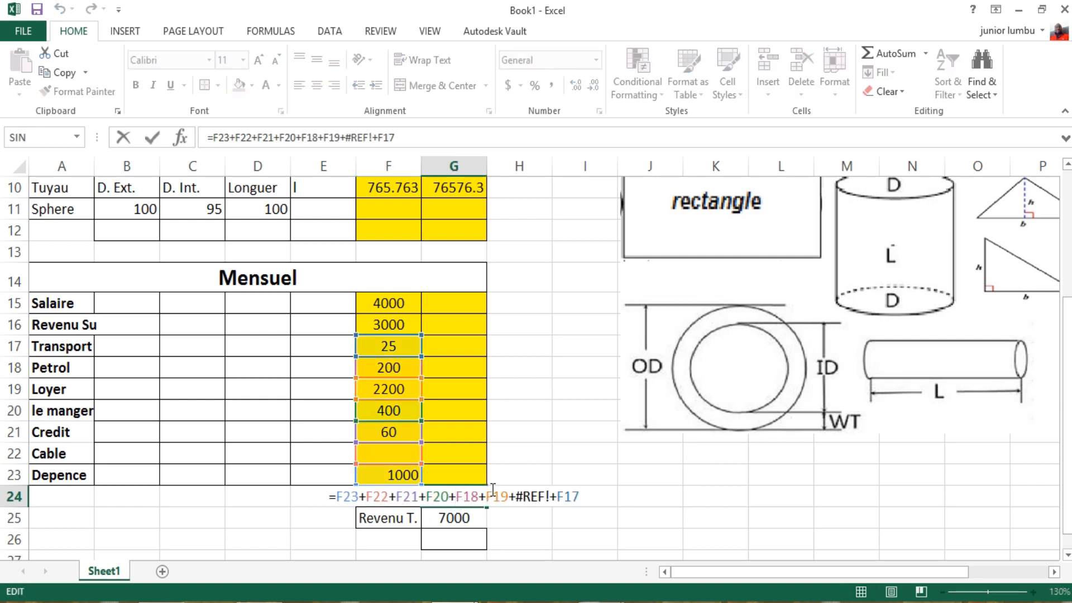
key(Escape)
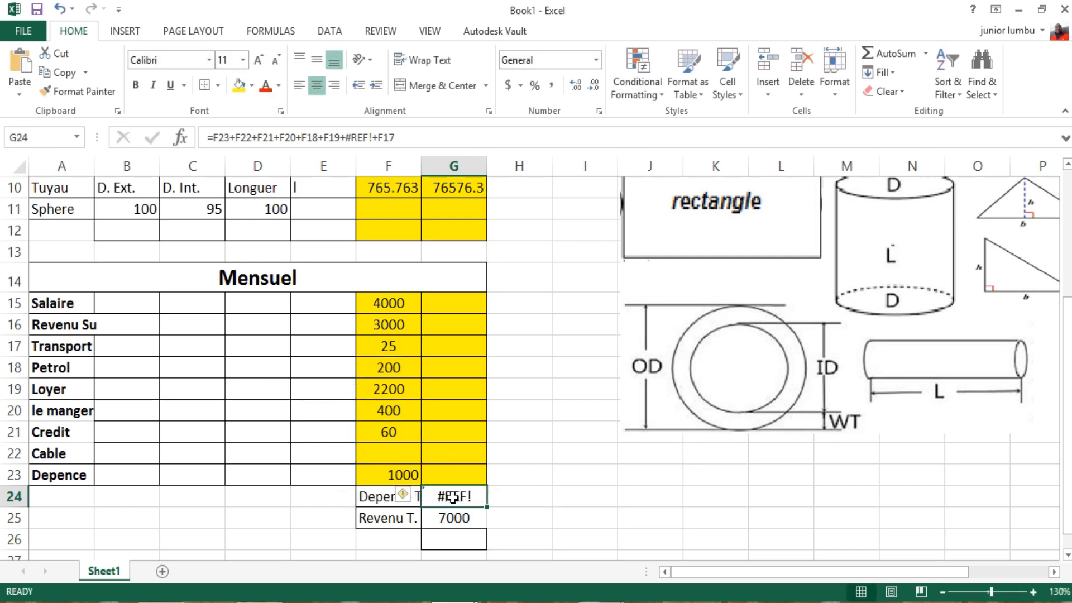
Step: Replace the Depence T formula in G24 with =F23+F21+F20+F19+F18+F17
text(=)
click(413, 472)
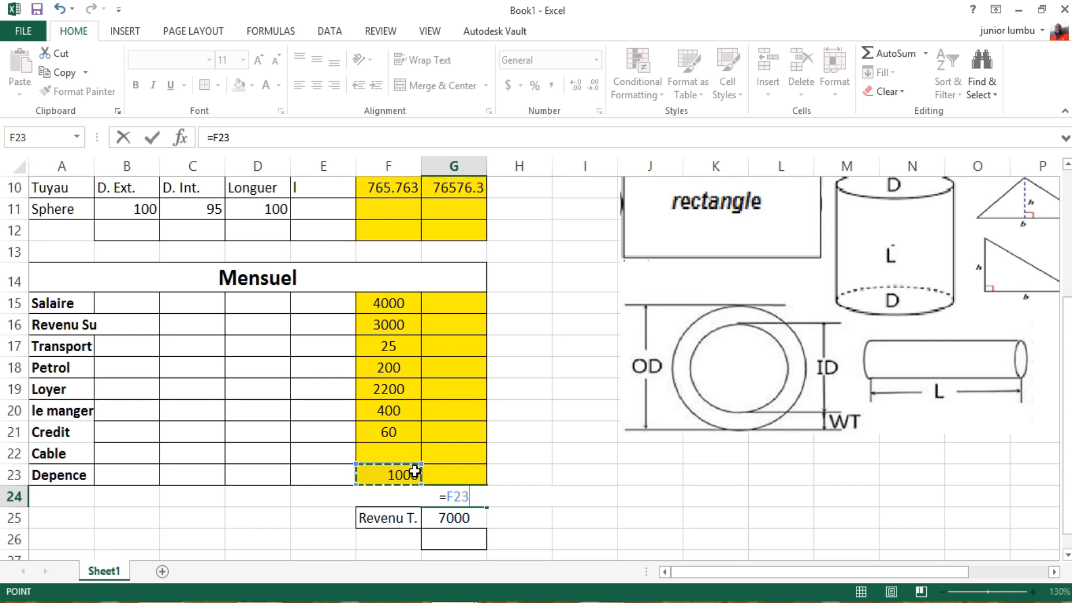
text(+)
click(398, 434)
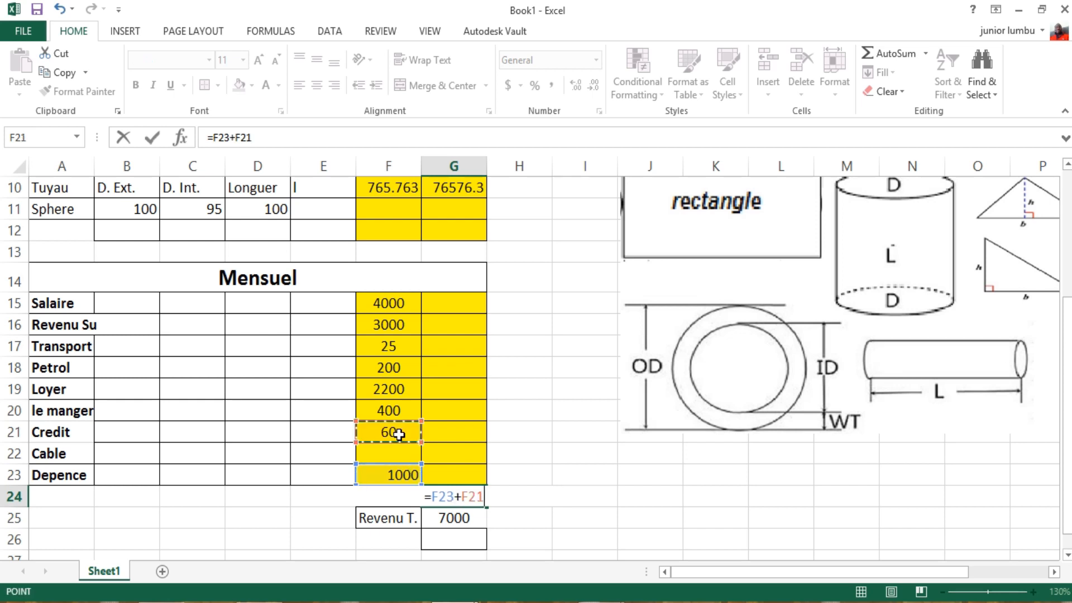
text(+)
click(391, 410)
text(+)
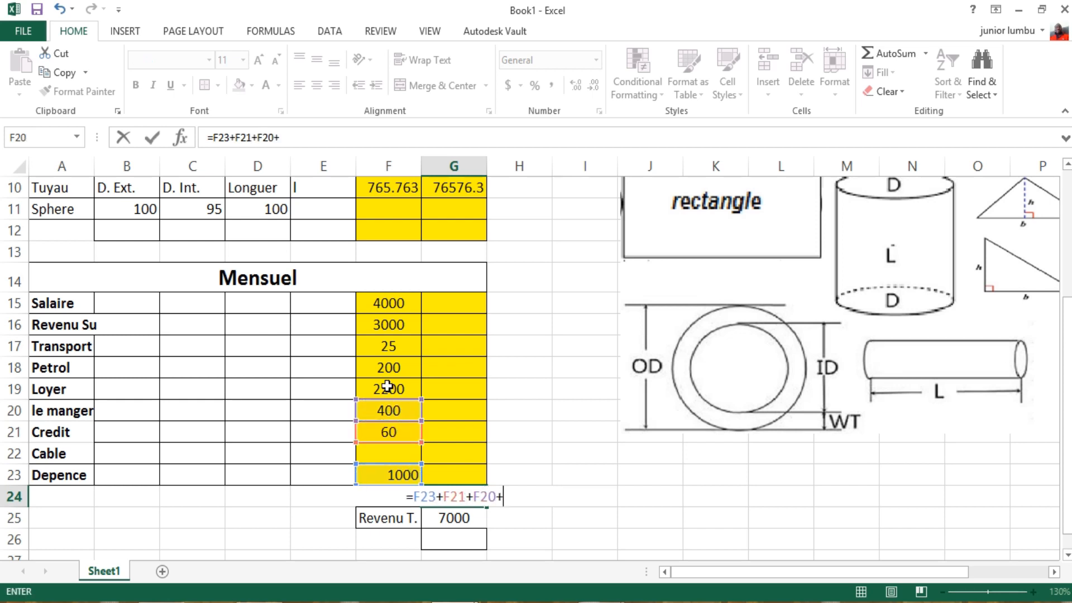
click(396, 391)
text(+)
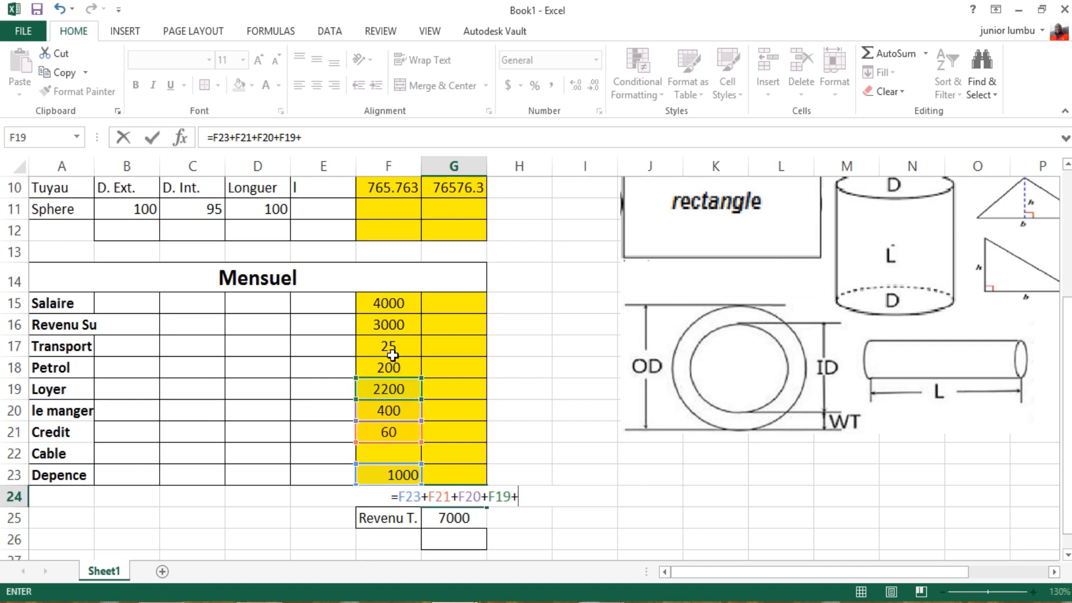
click(390, 370)
text(+)
click(388, 346)
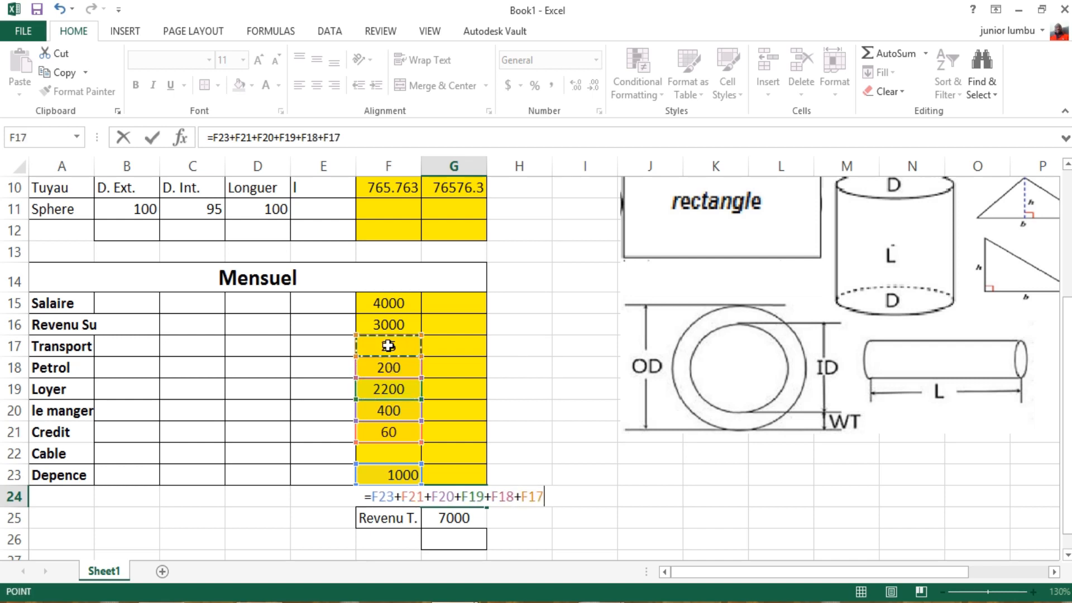
key(Return)
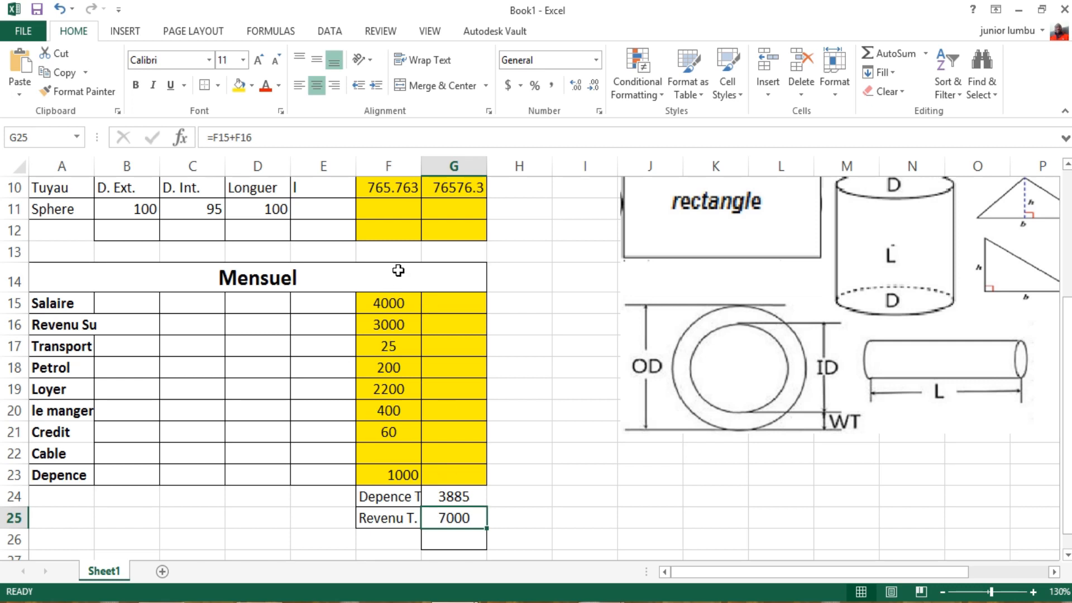
Step: Check which cells the Revenu T. formula in G25 adds together
double_click(441, 519)
double_click(485, 519)
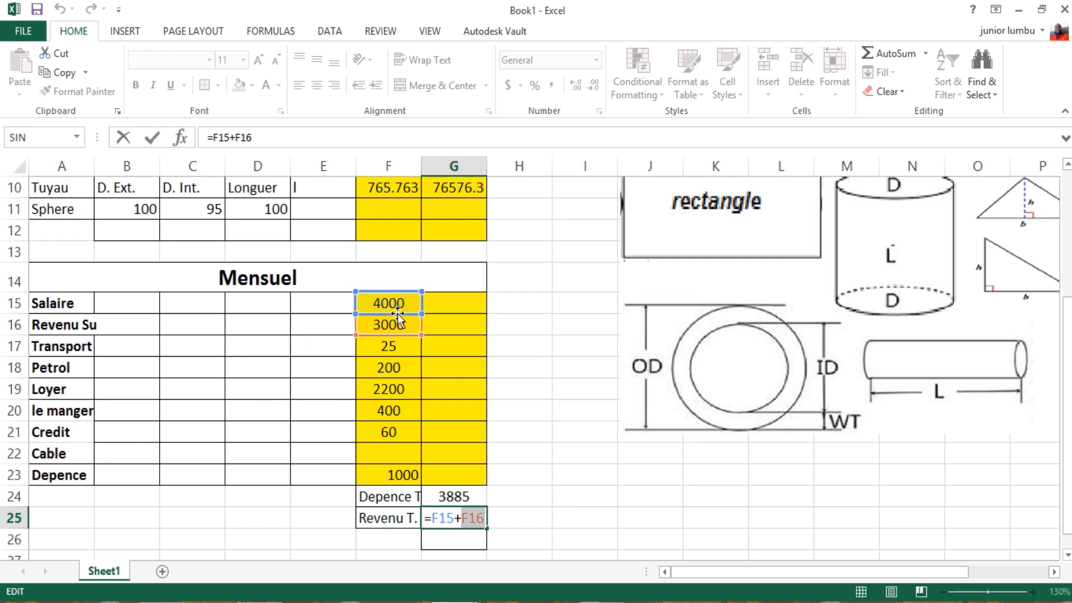
key(ctrl+Return)
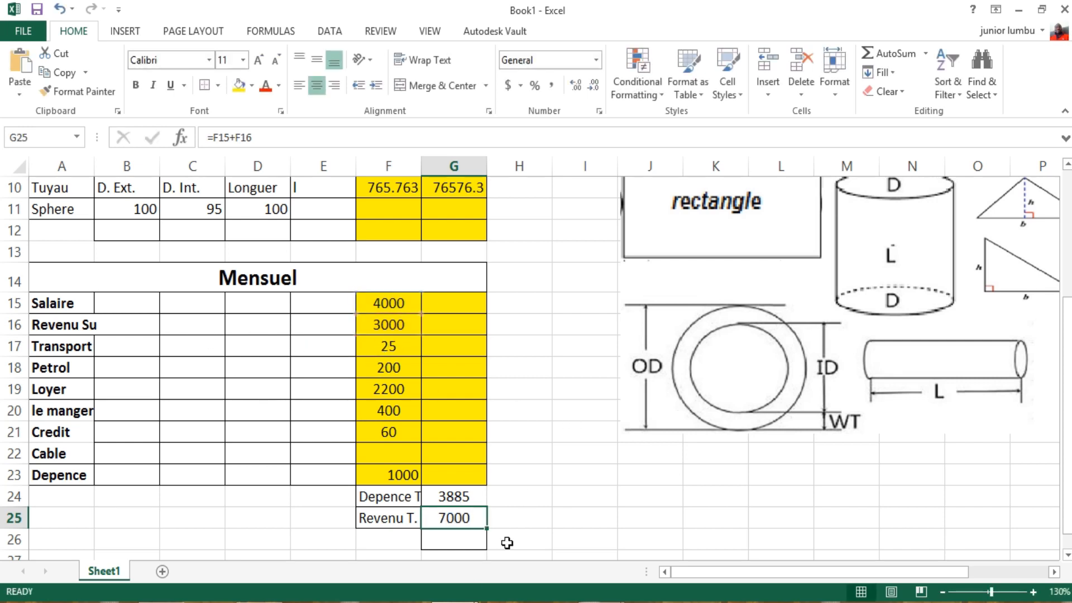
Step: Label F26, below Revenu T., as Difference
scroll(433, 538, down, 1)
click(376, 471)
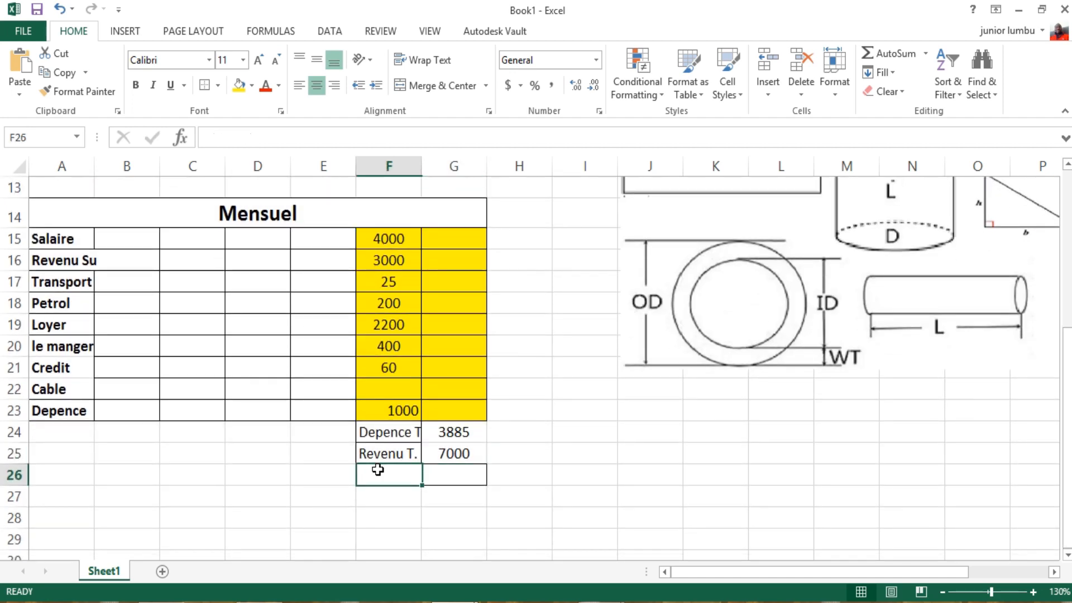
text(Do)
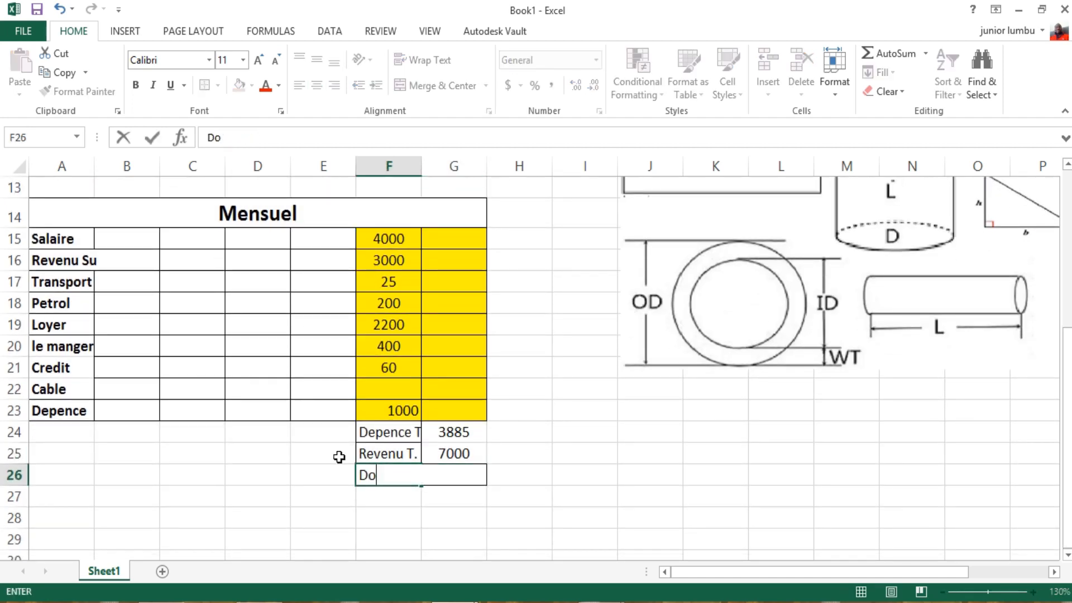
text(ifference)
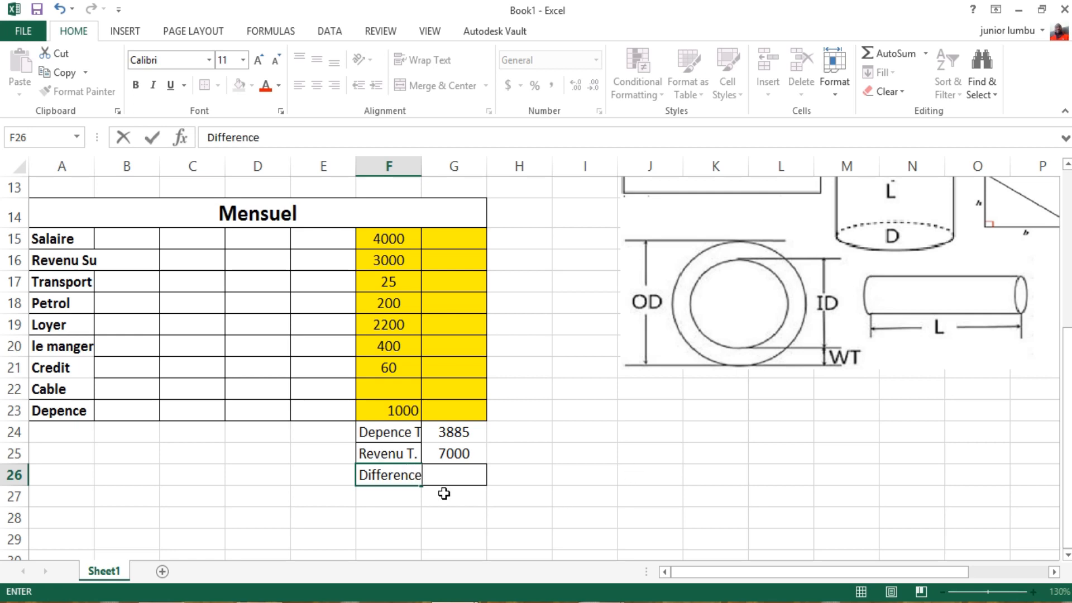
Step: Calculate the difference in G26 by subtracting Depence T from Revenu T. with the formula =G25-G24
click(452, 452)
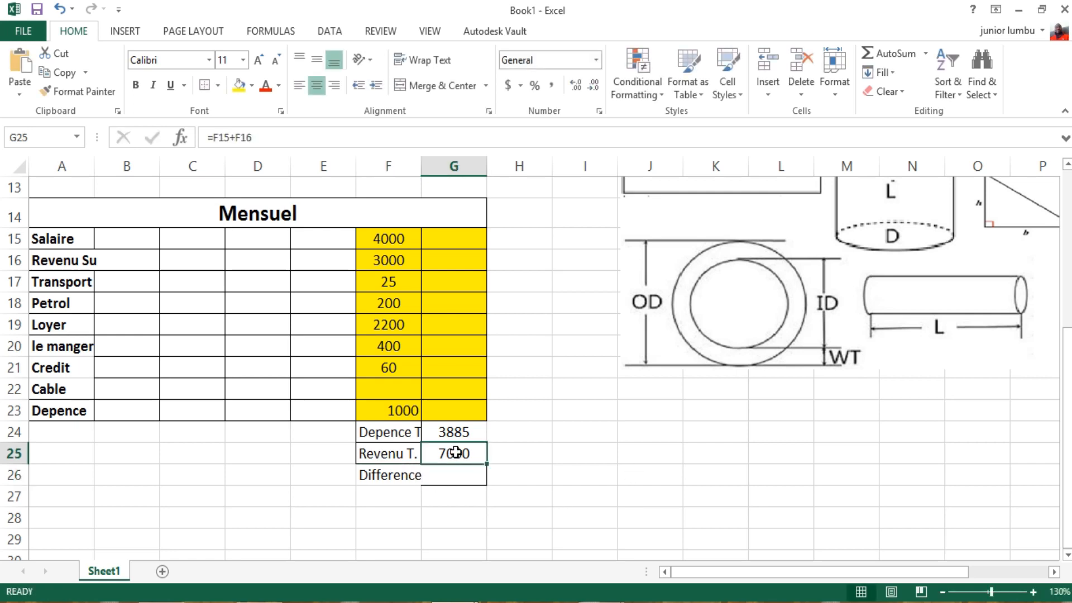
click(456, 476)
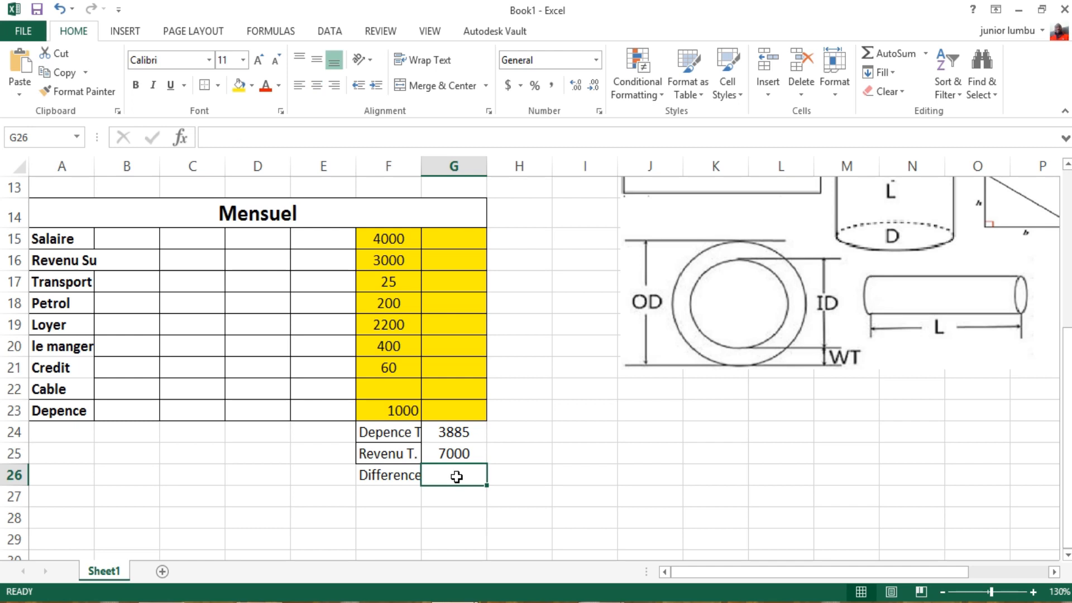
text(=)
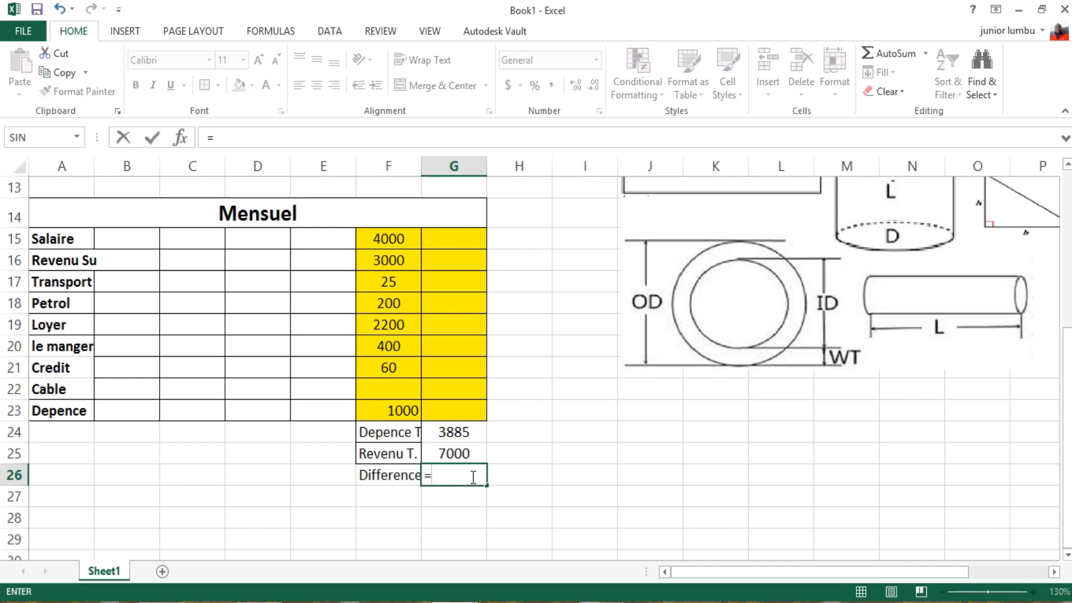
click(459, 452)
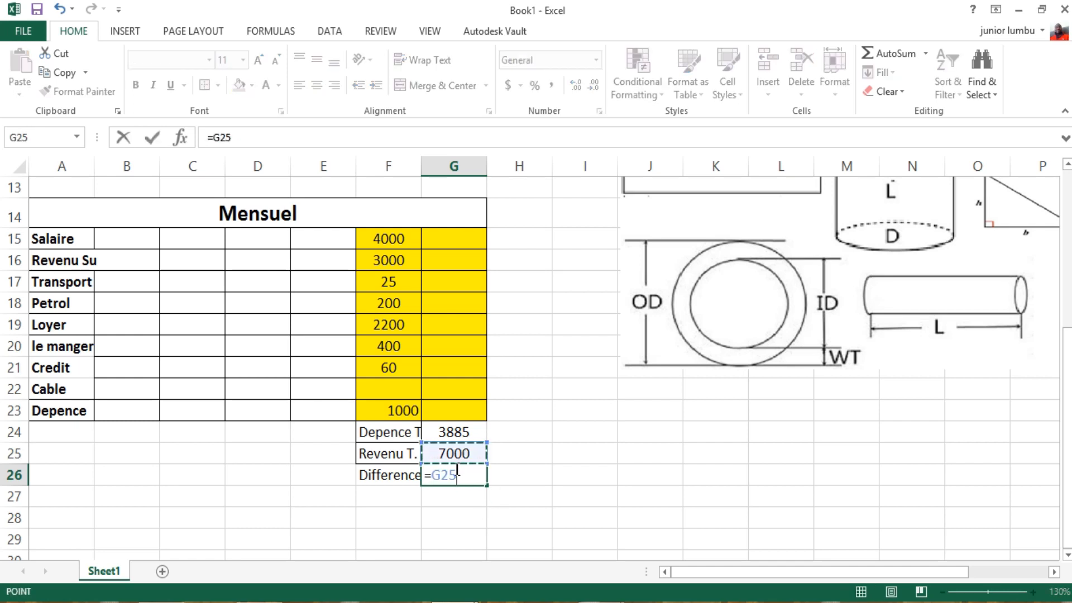
text(-)
click(459, 433)
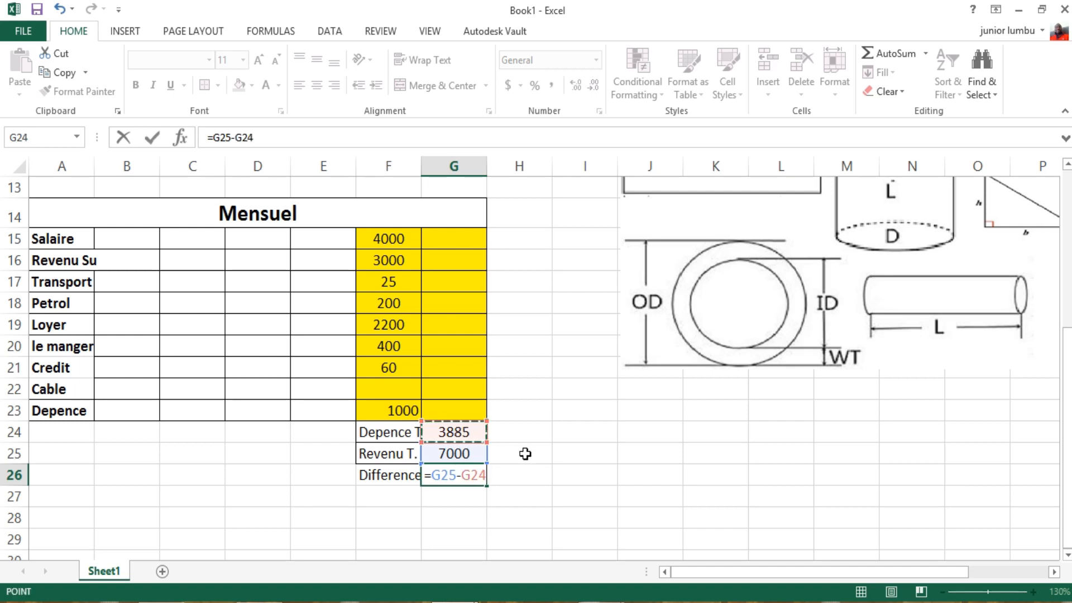
key(Return)
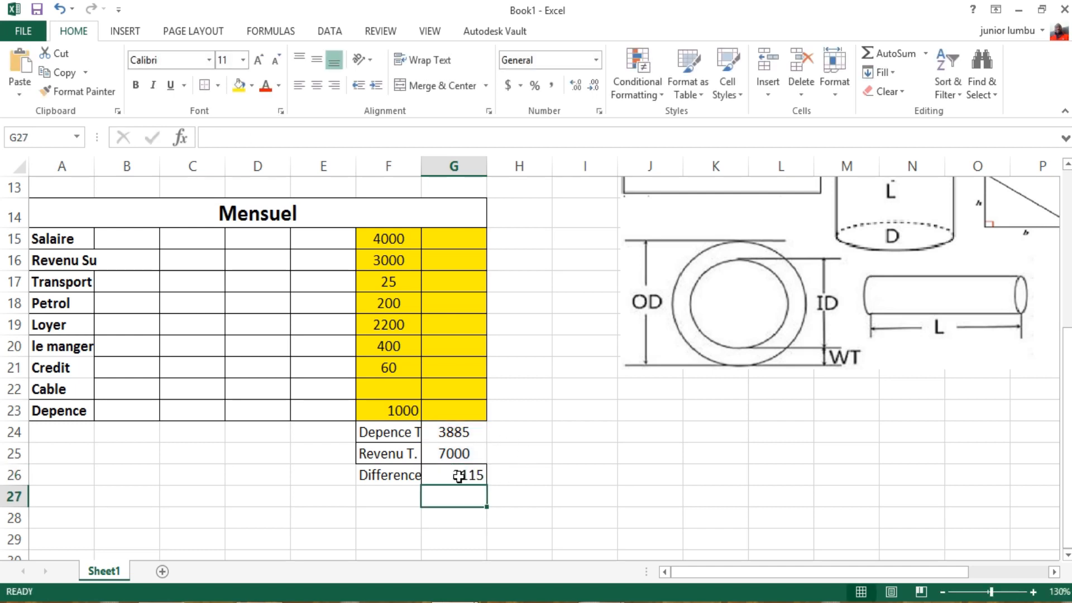
click(459, 476)
scroll(614, 499, up, 4)
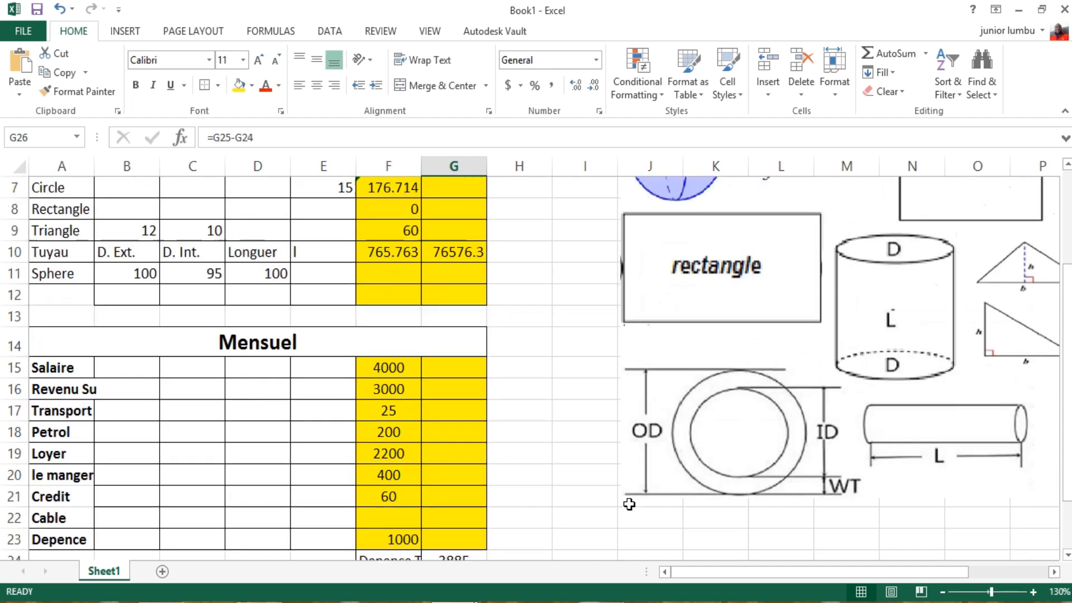
ctrl+scroll(723, 500, down, 3)
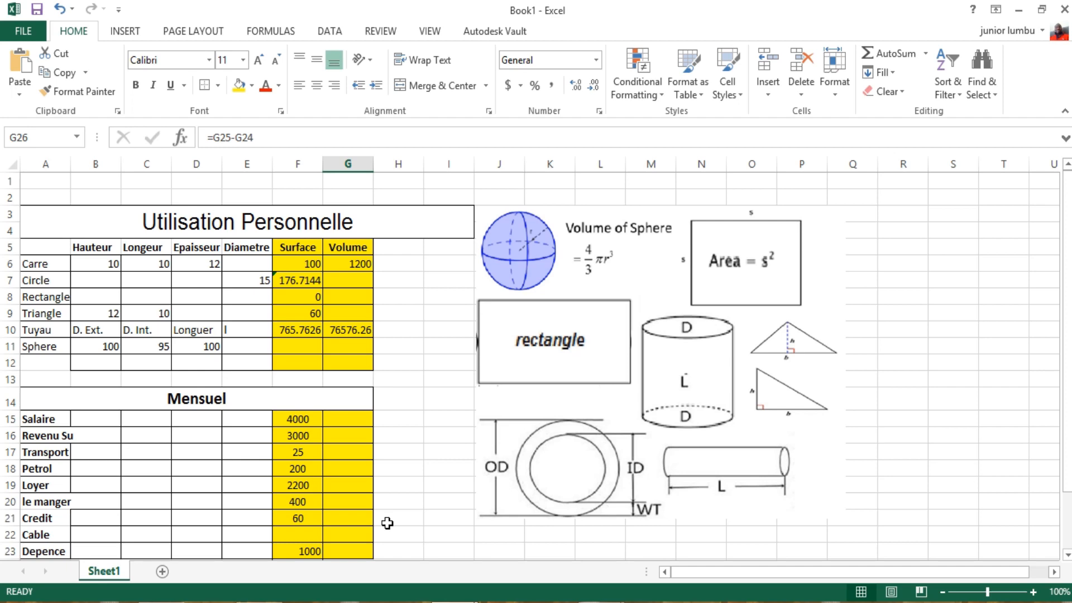
ctrl+scroll(387, 523, up, 1)
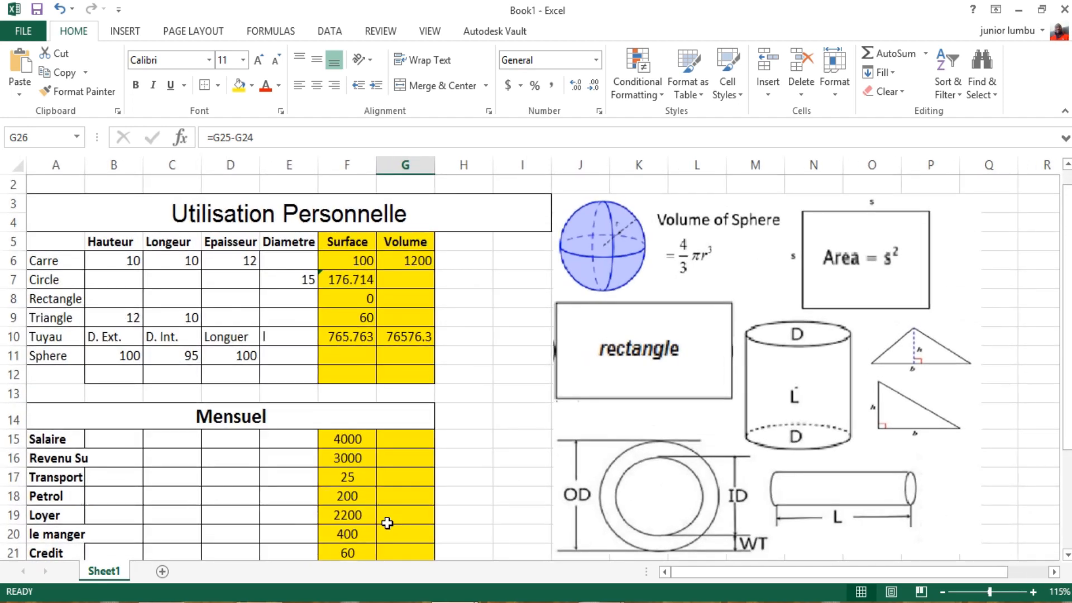
scroll(388, 523, down, 2)
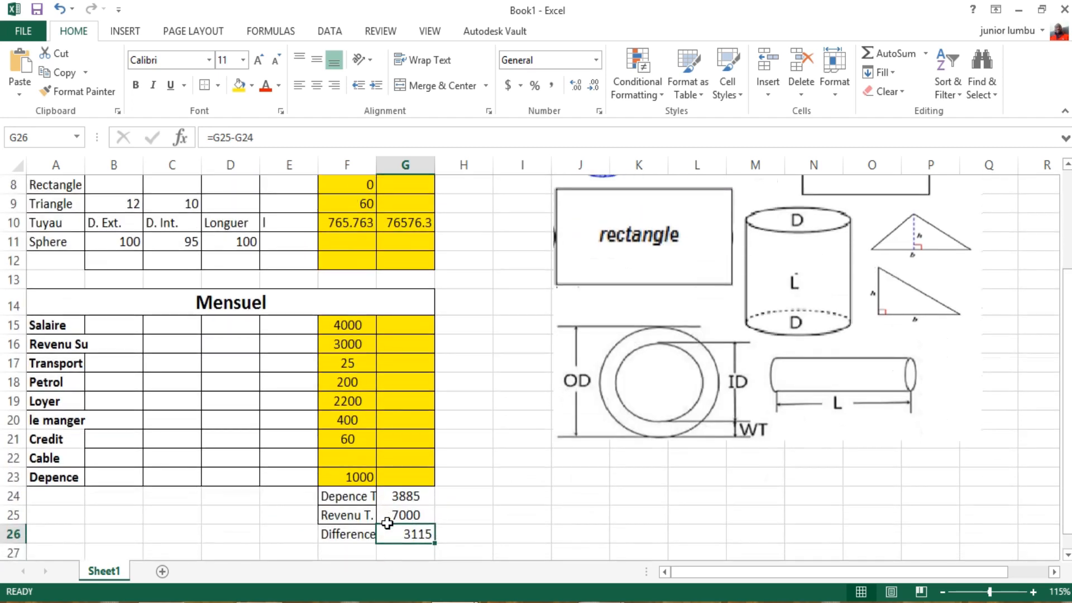
scroll(387, 523, up, 2)
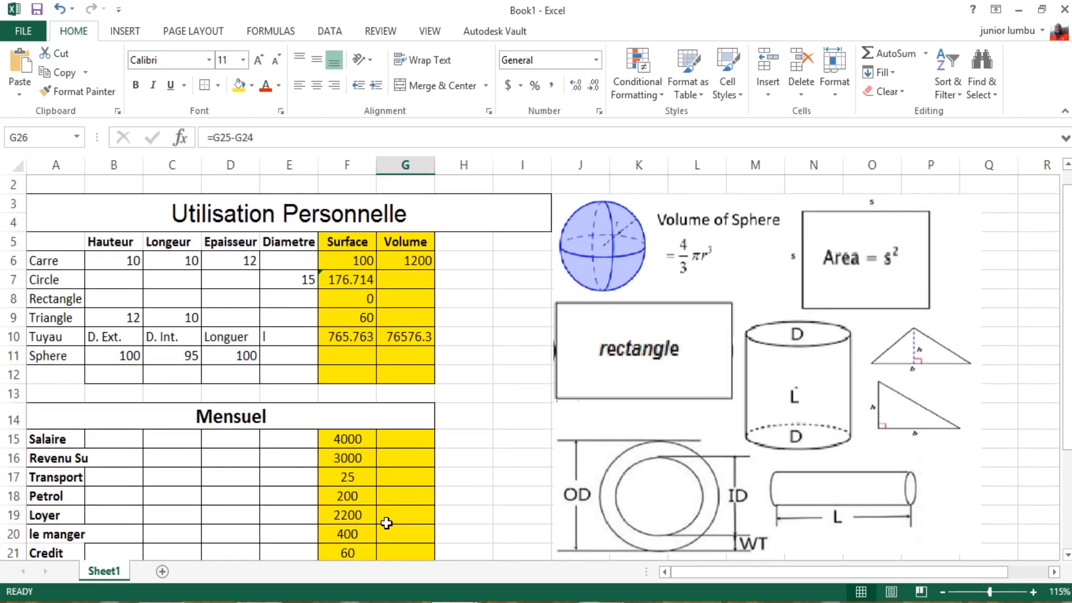